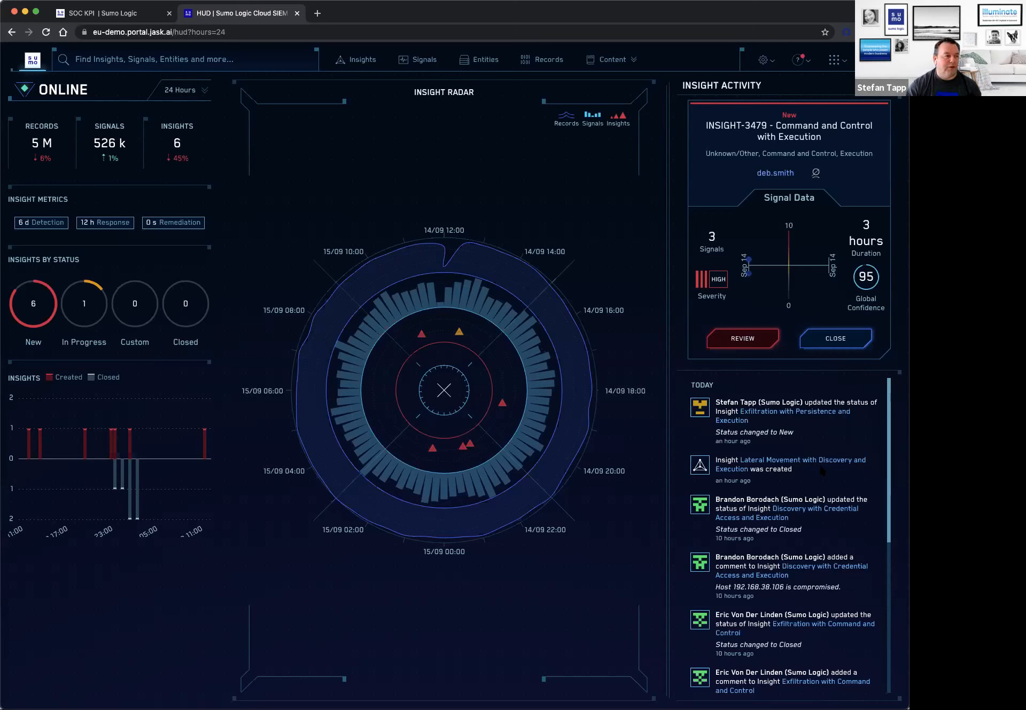
Open the Insights board and move INSIGHT-3479 from the New column to Tier 3.
left_click(362, 62)
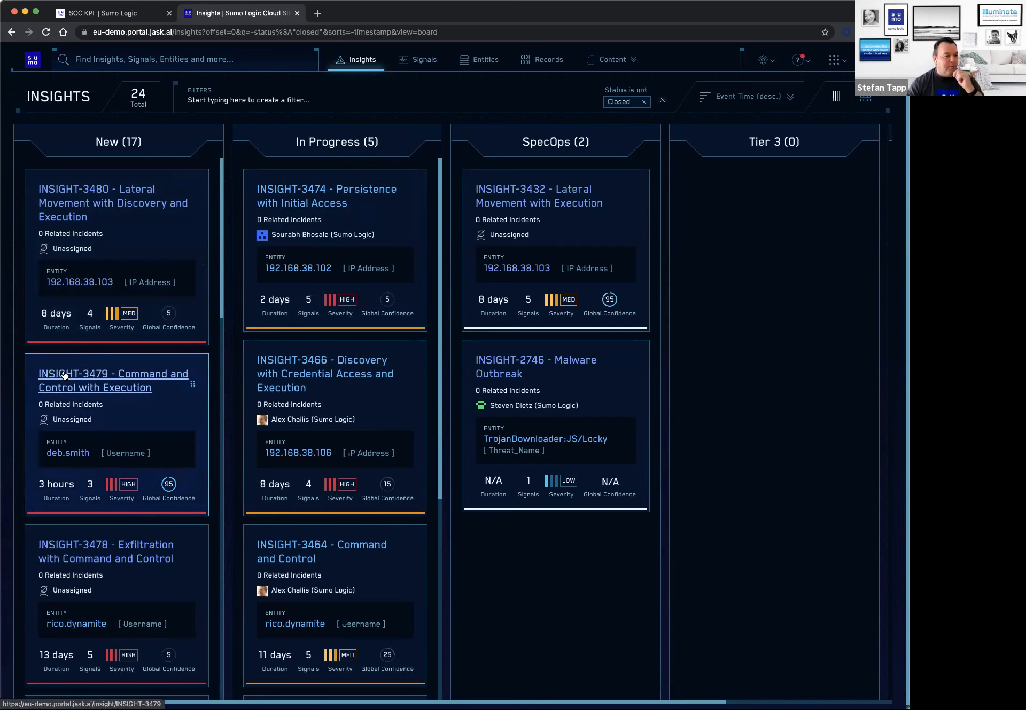
left_click_drag(64, 376, 731, 198)
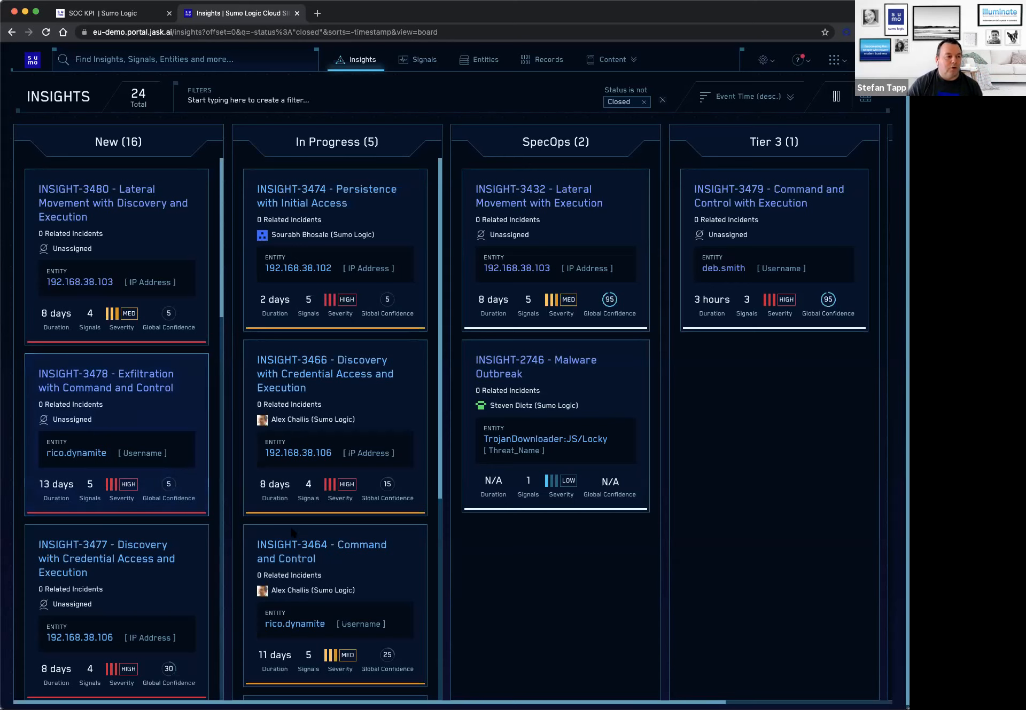
Check what the Global Confidence score means and sort the insights by Confidence in descending order.
mouse_move(614, 300)
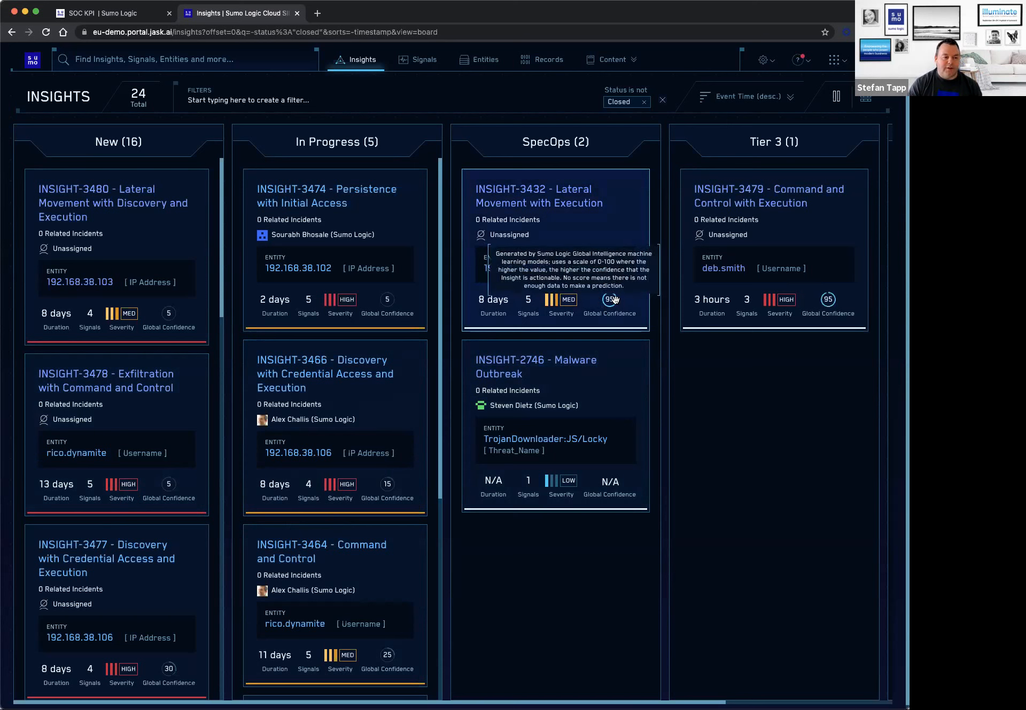
left_click(790, 98)
left_click(772, 169)
left_click(781, 169)
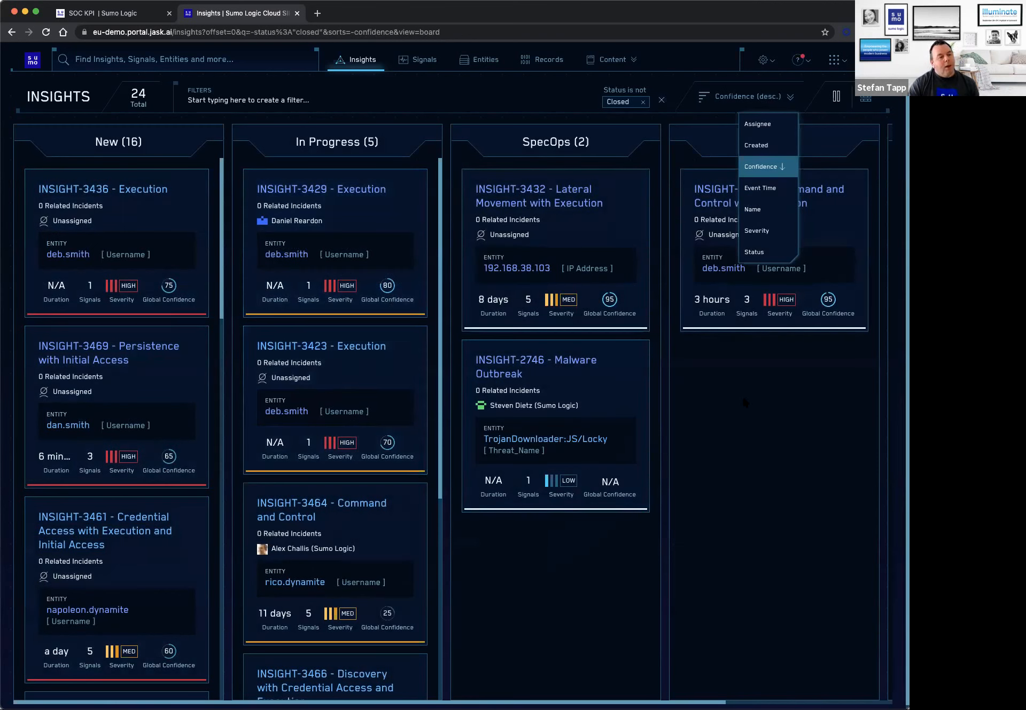
Open INSIGHT-3479 and review its summary details, including entity, severity, tags and comments.
left_click(706, 197)
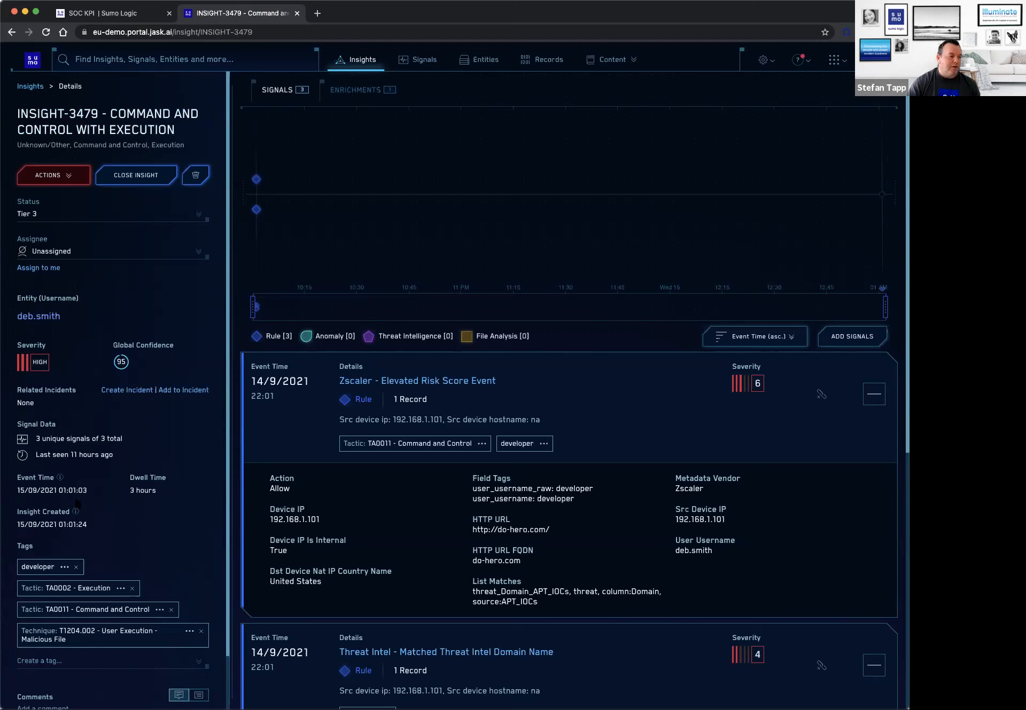
mouse_move(34, 310)
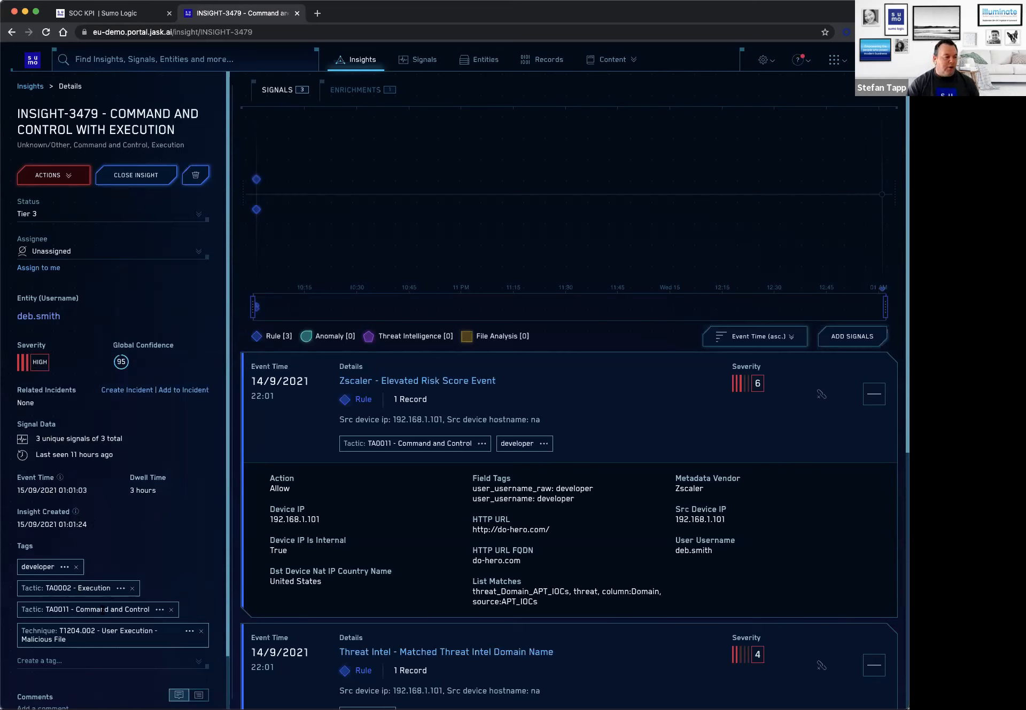
scroll(103, 608, "down", 3)
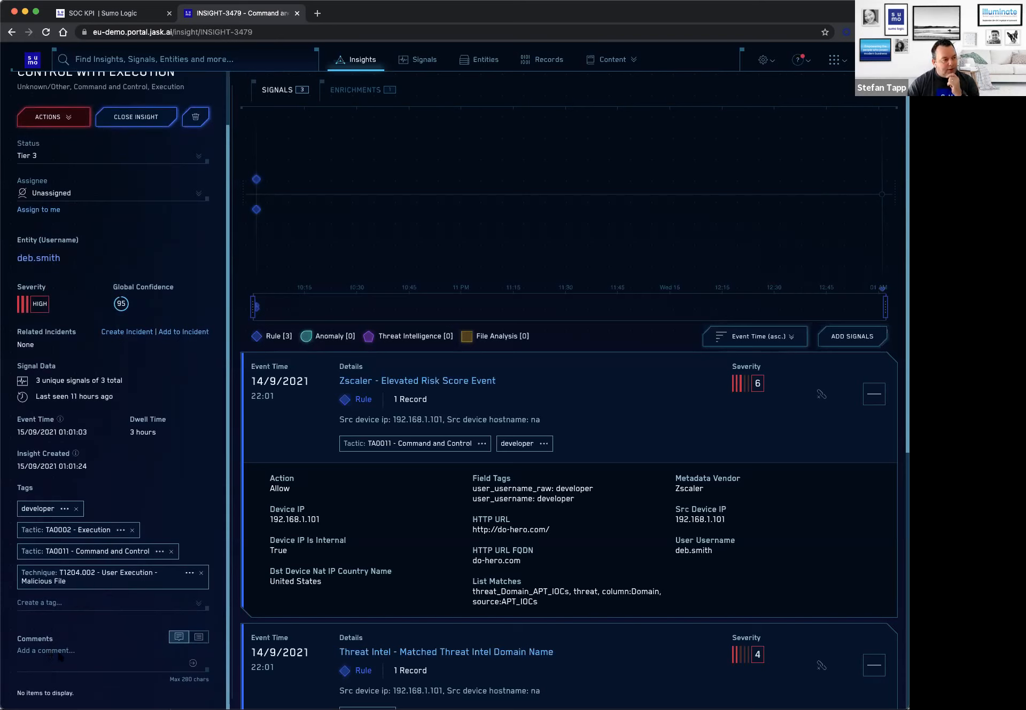
scroll(82, 653, "up", 3)
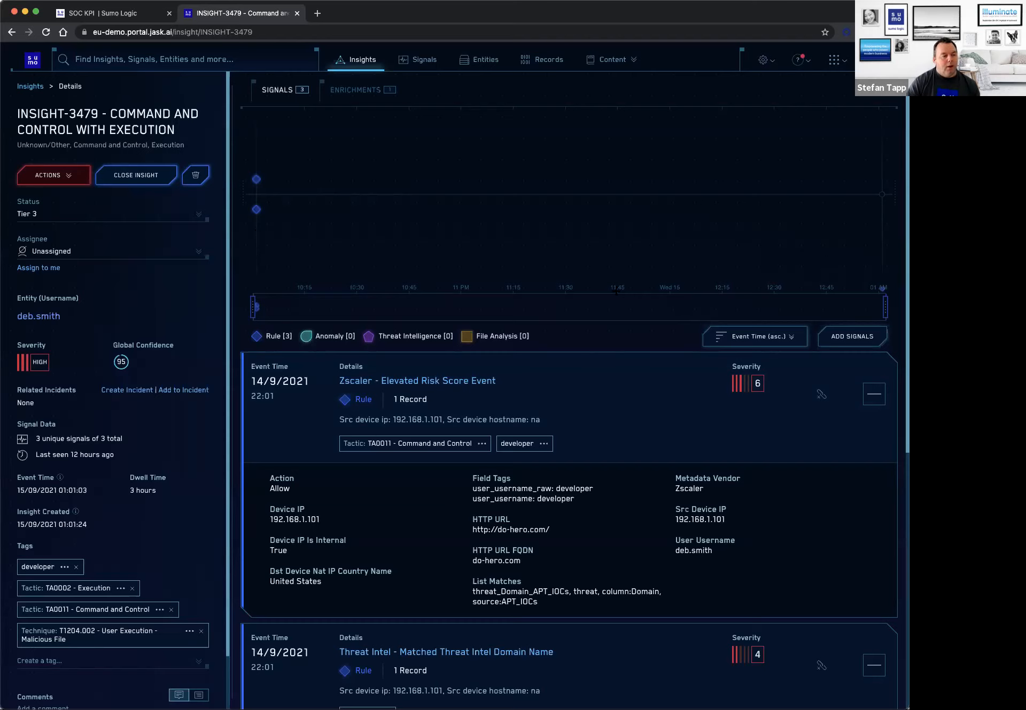
Examine the insight's signals in order, from the Zscaler risk event and threat intel domain match through to the SentinelOne keylogger detection.
scroll(581, 316, "down", 2)
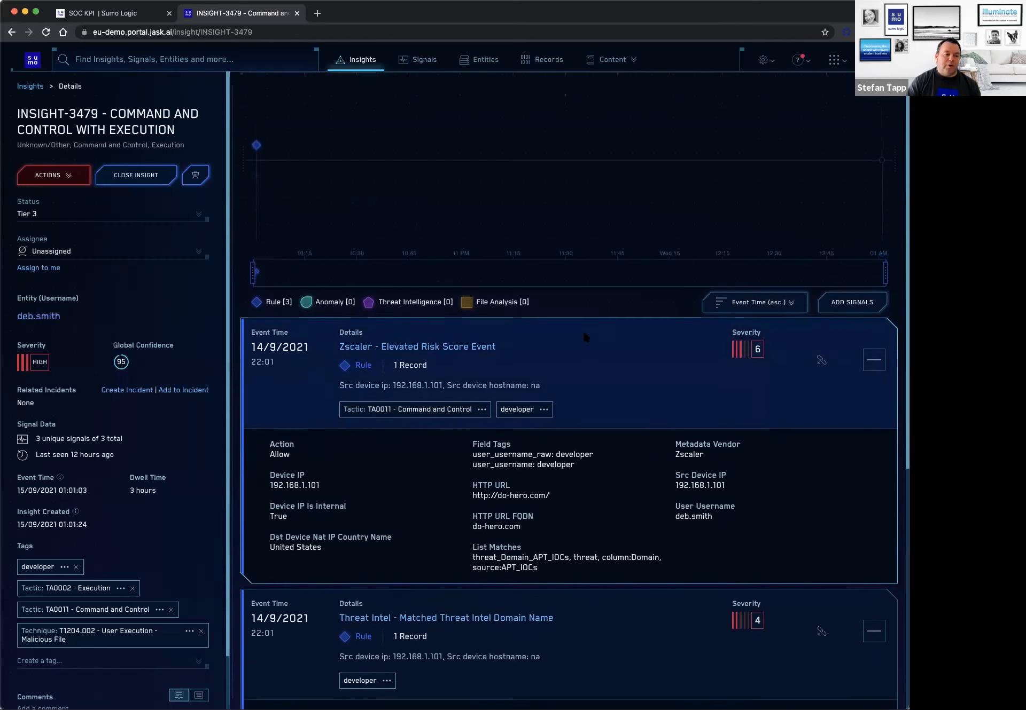
scroll(582, 330, "down", 1)
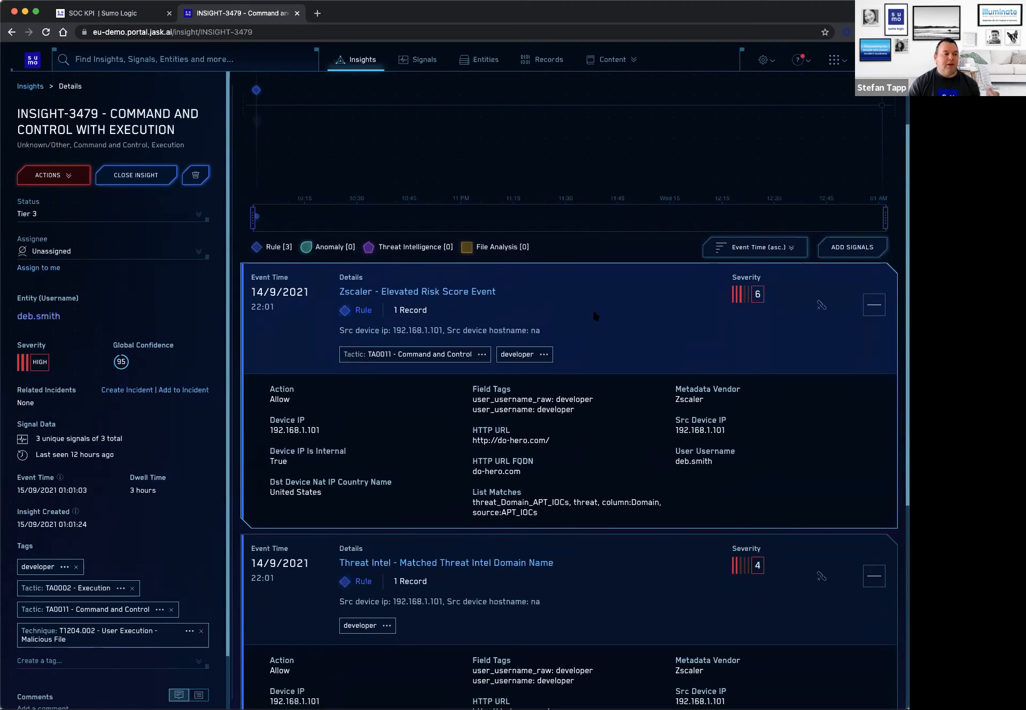
scroll(591, 309, "down", 2)
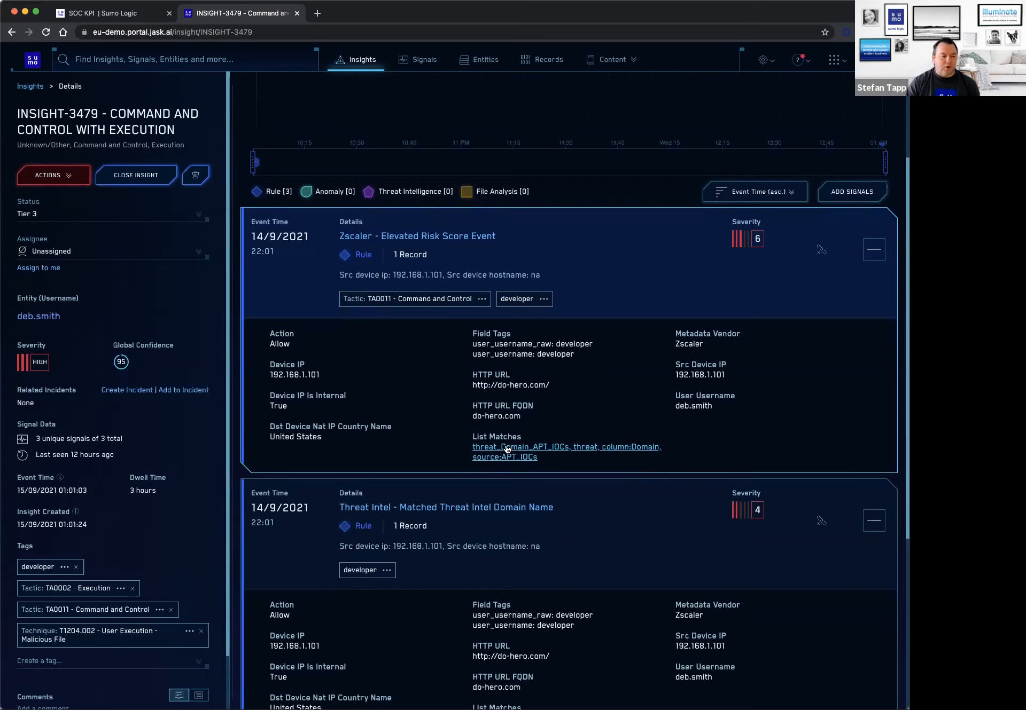
scroll(506, 450, "down", 2)
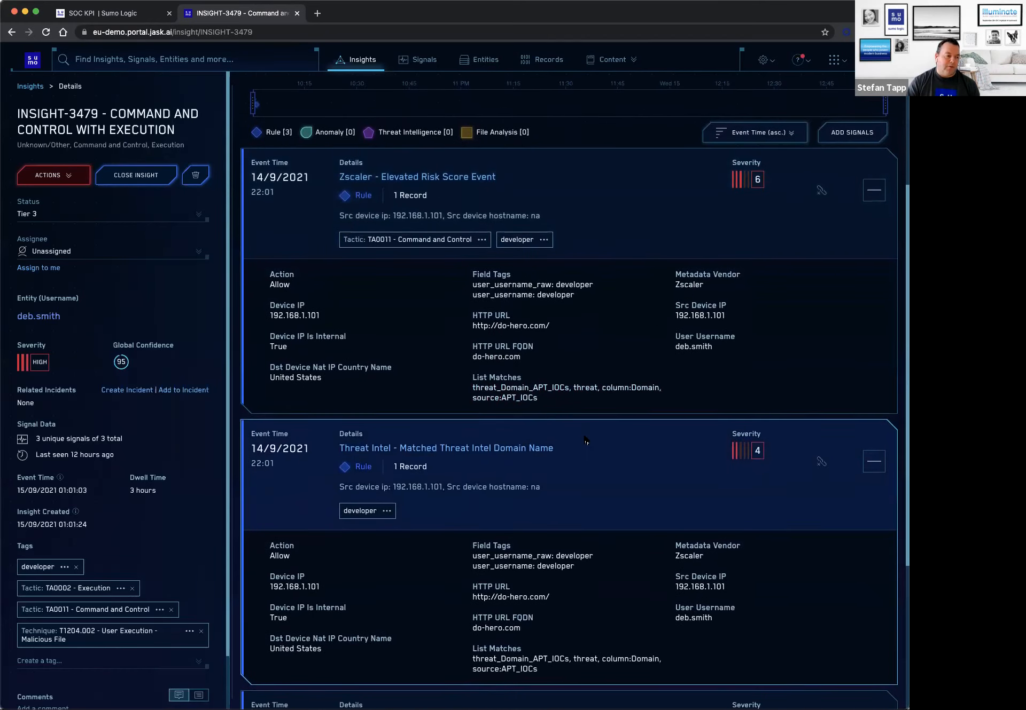
scroll(586, 440, "down", 2)
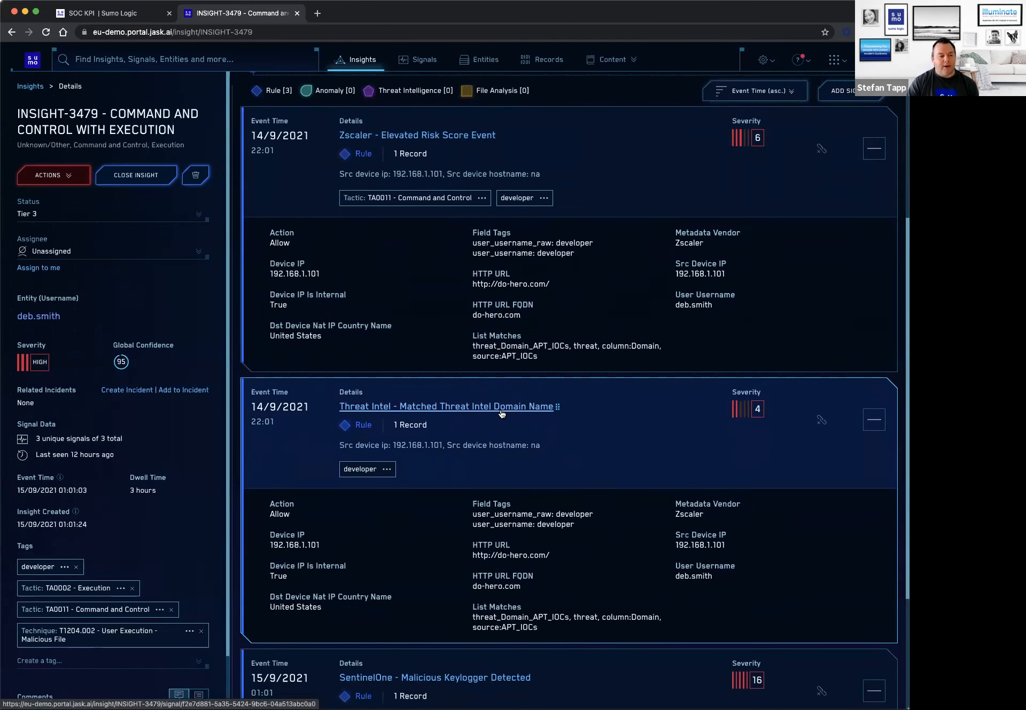
scroll(502, 414, "down", 2)
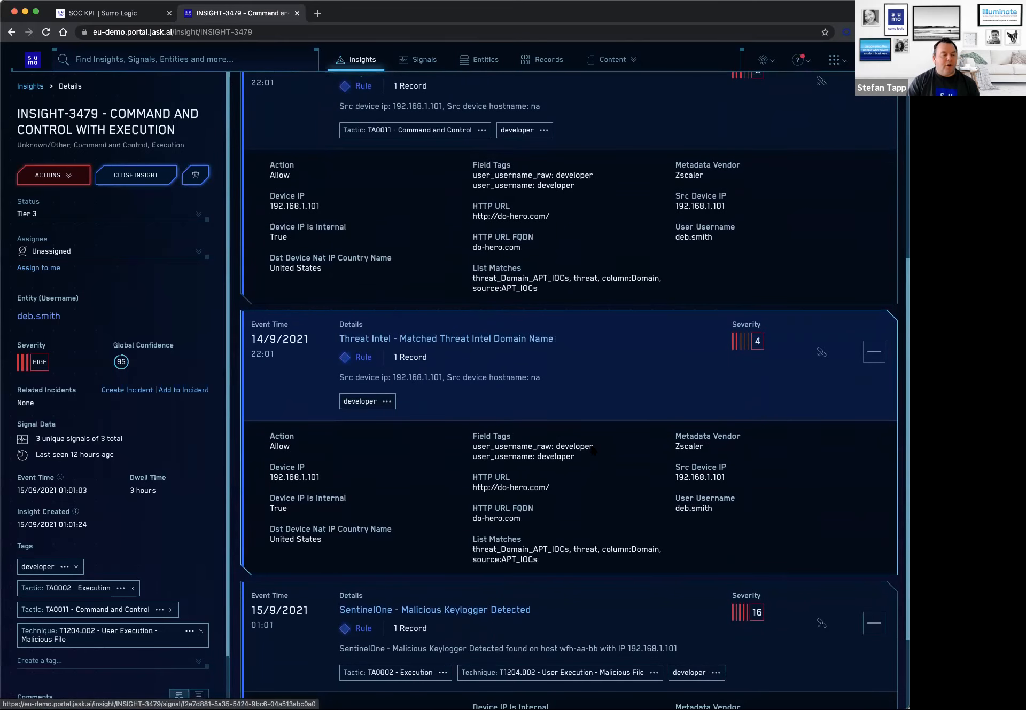
scroll(592, 451, "down", 4)
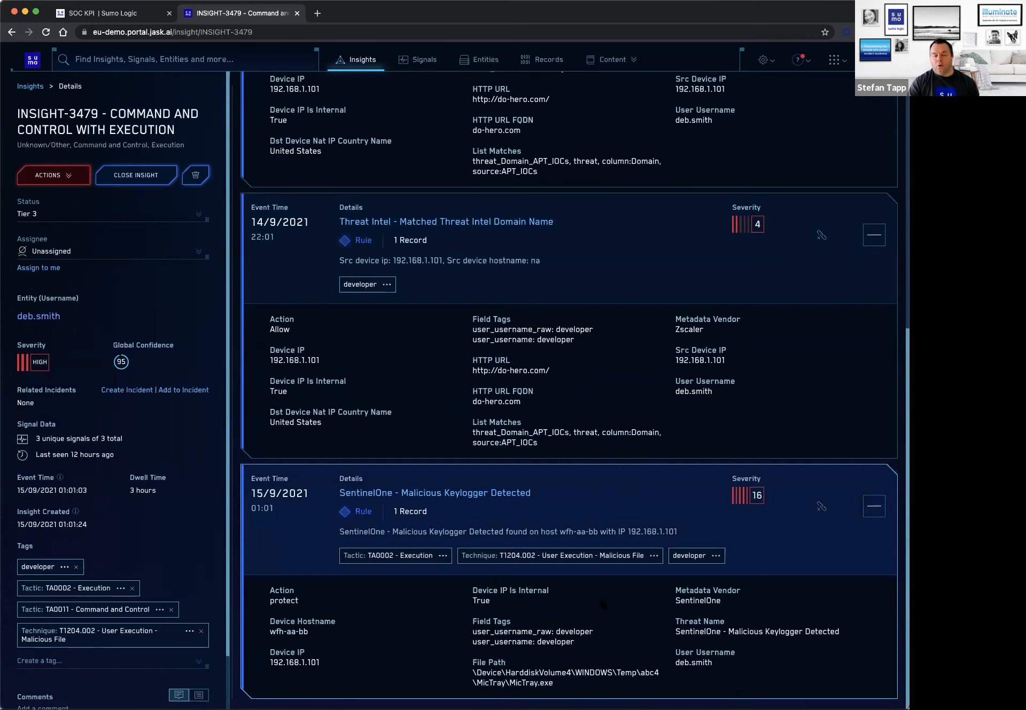
Open the SentinelOne - Malicious Keylogger Detected signal and examine its attached record, including device, file path, file hash and extracted fields.
left_click(513, 493)
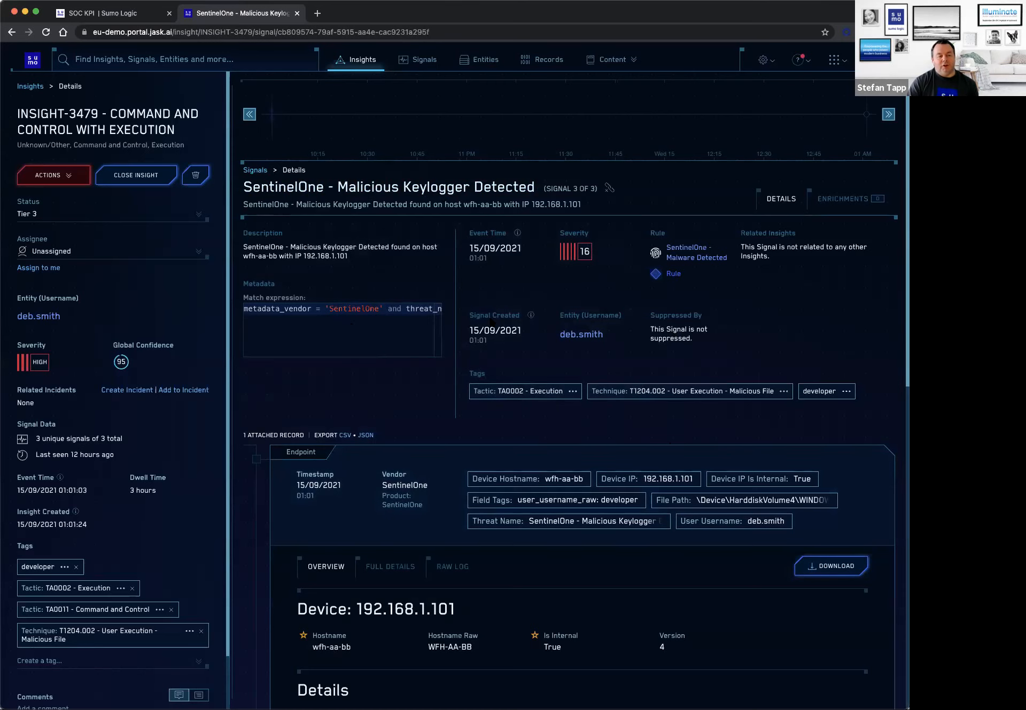
scroll(508, 323, "down", 3)
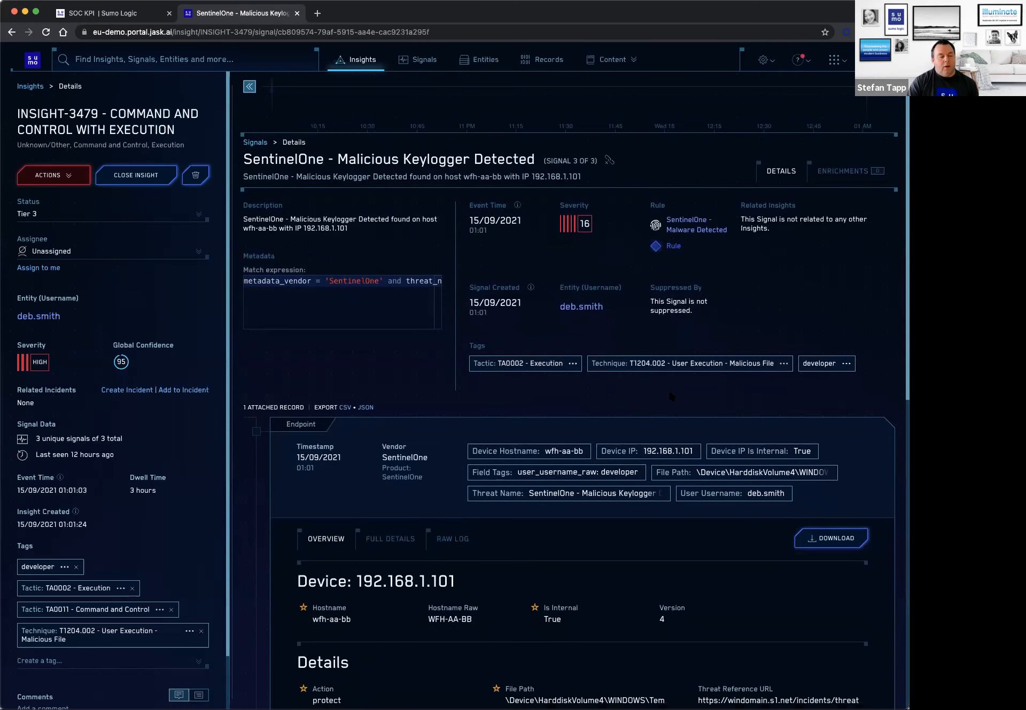
scroll(622, 412, "down", 5)
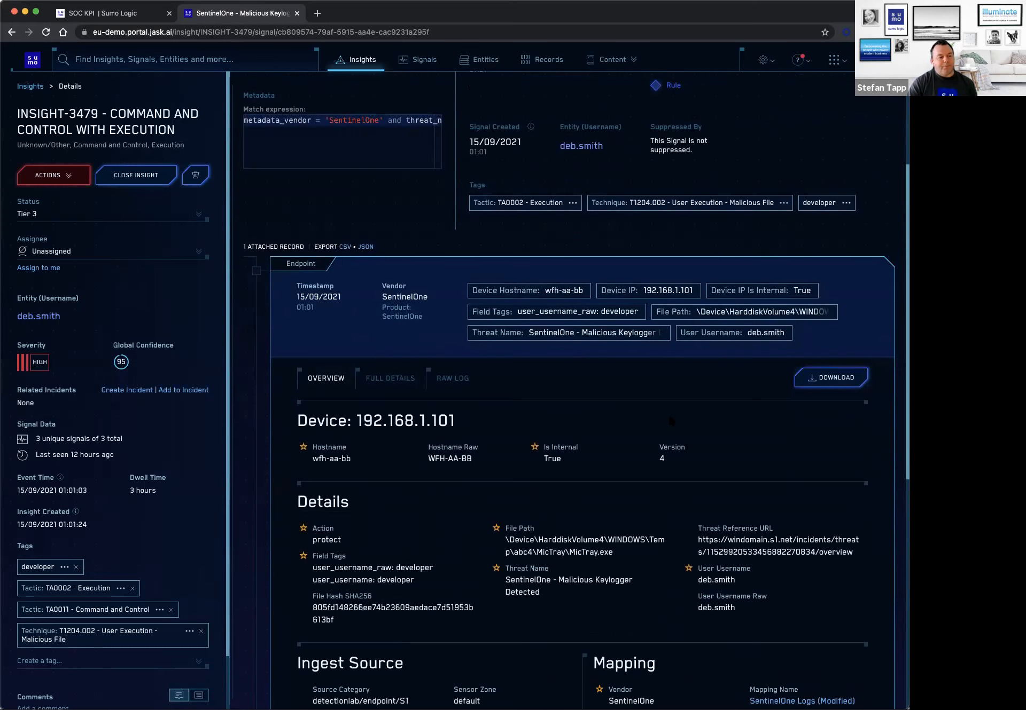
scroll(588, 417, "down", 2)
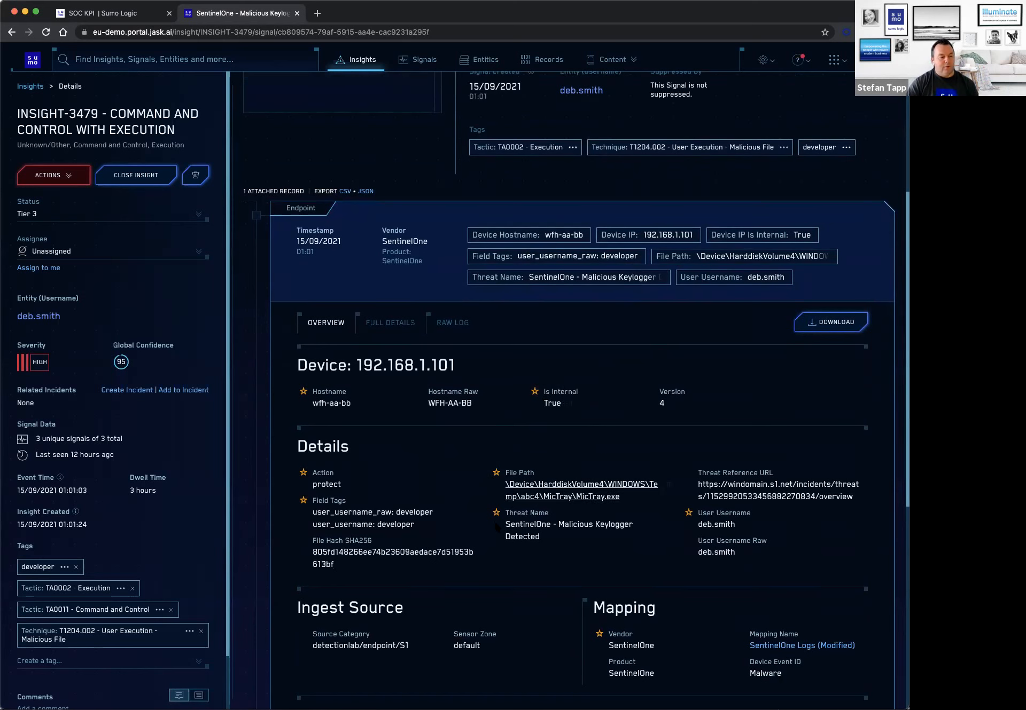
scroll(489, 553, "down", 5)
scroll(538, 545, "down", 1)
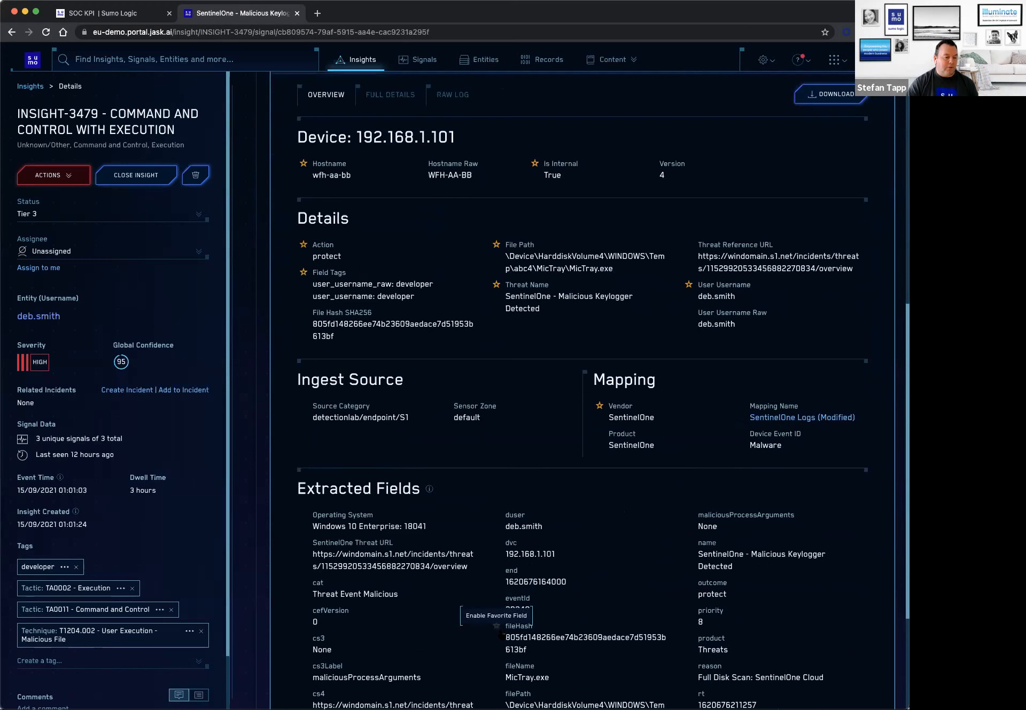
scroll(497, 614, "up", 6)
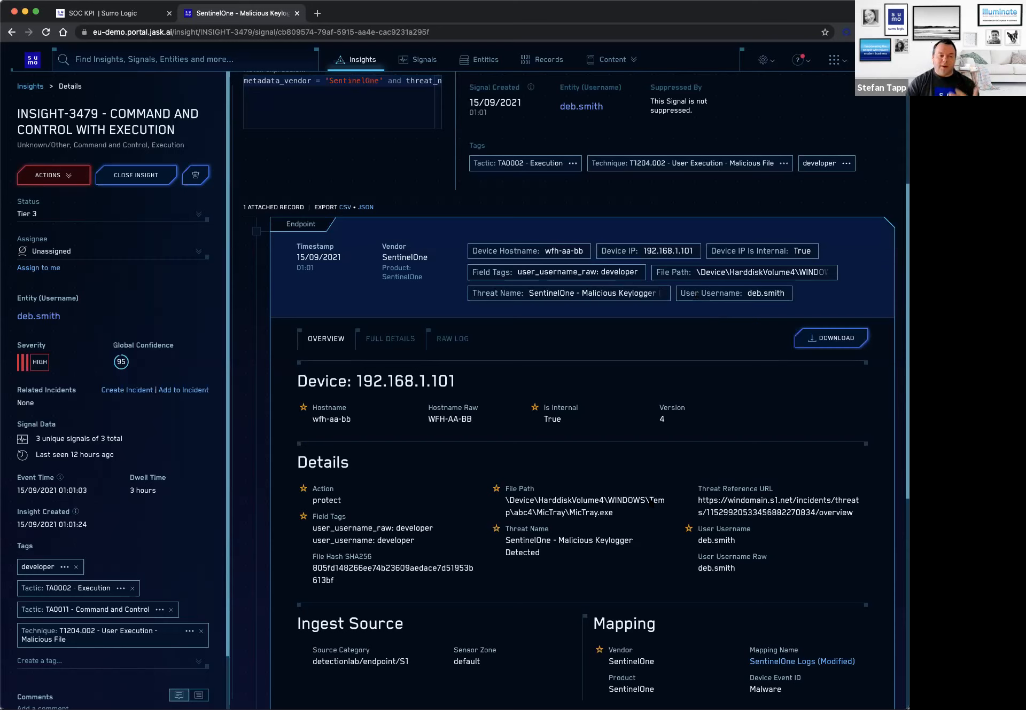
scroll(634, 526, "down", 4)
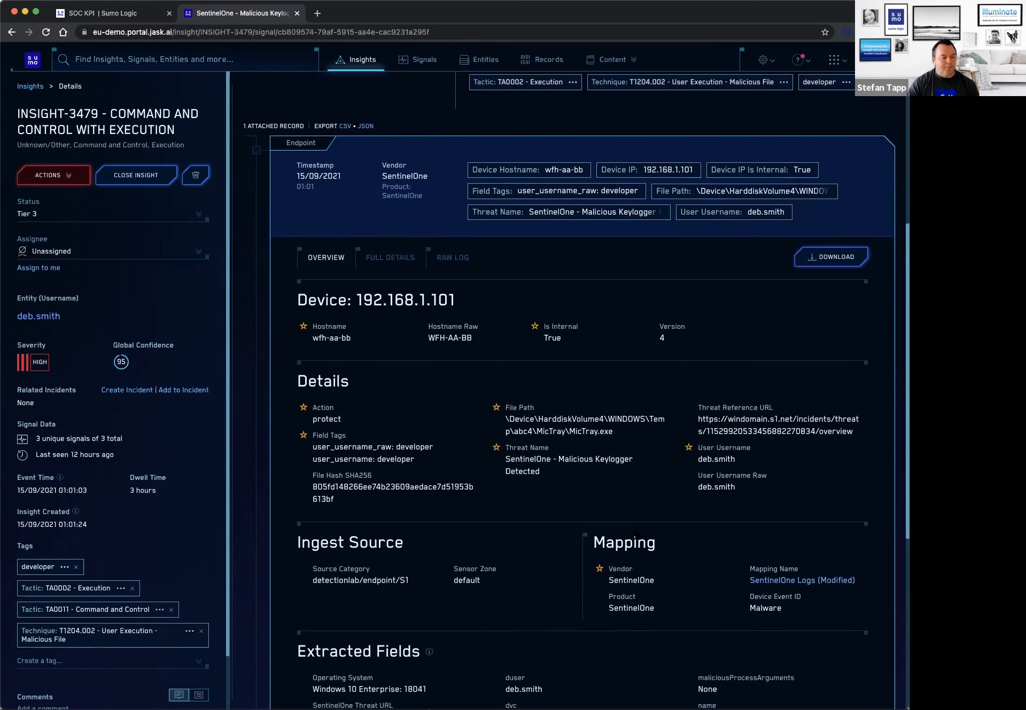
scroll(611, 484, "up", 5)
Return to the signal list of INSIGHT-3479 and compare the Zscaler, Threat Intel and SentinelOne signals again.
key("super+Left")
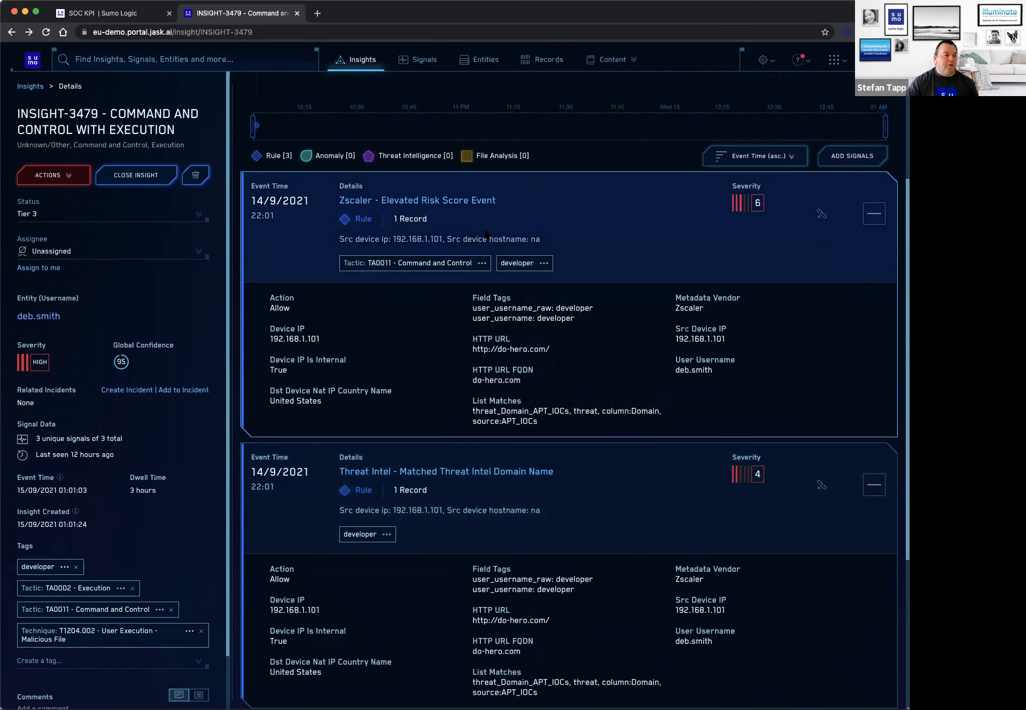
scroll(606, 253, "down", 3)
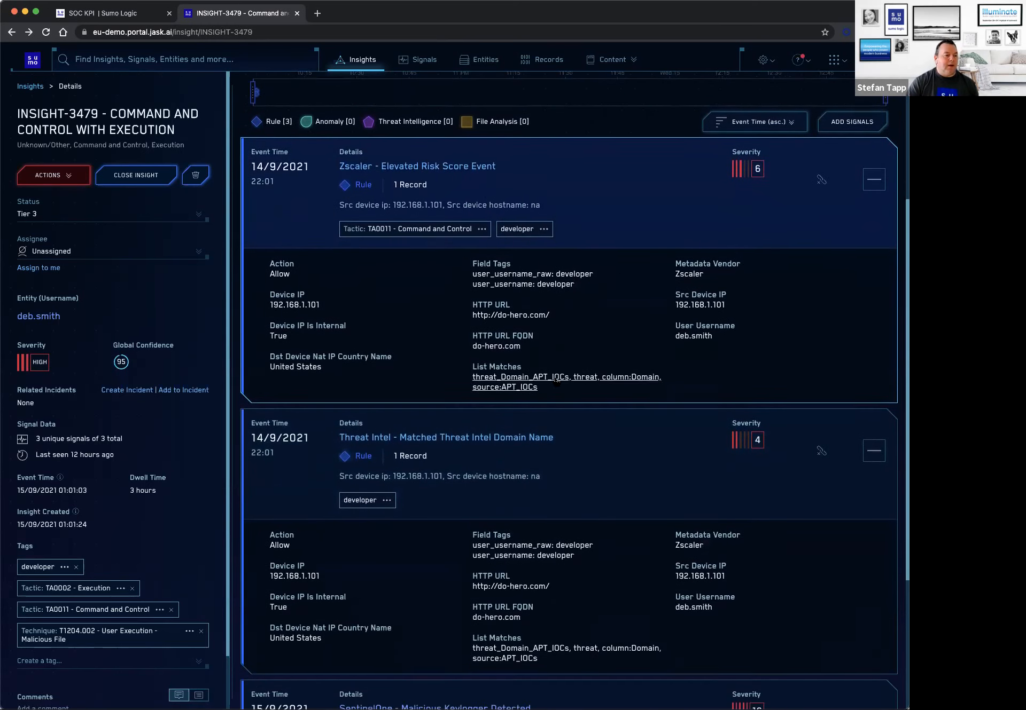
scroll(576, 409, "down", 1)
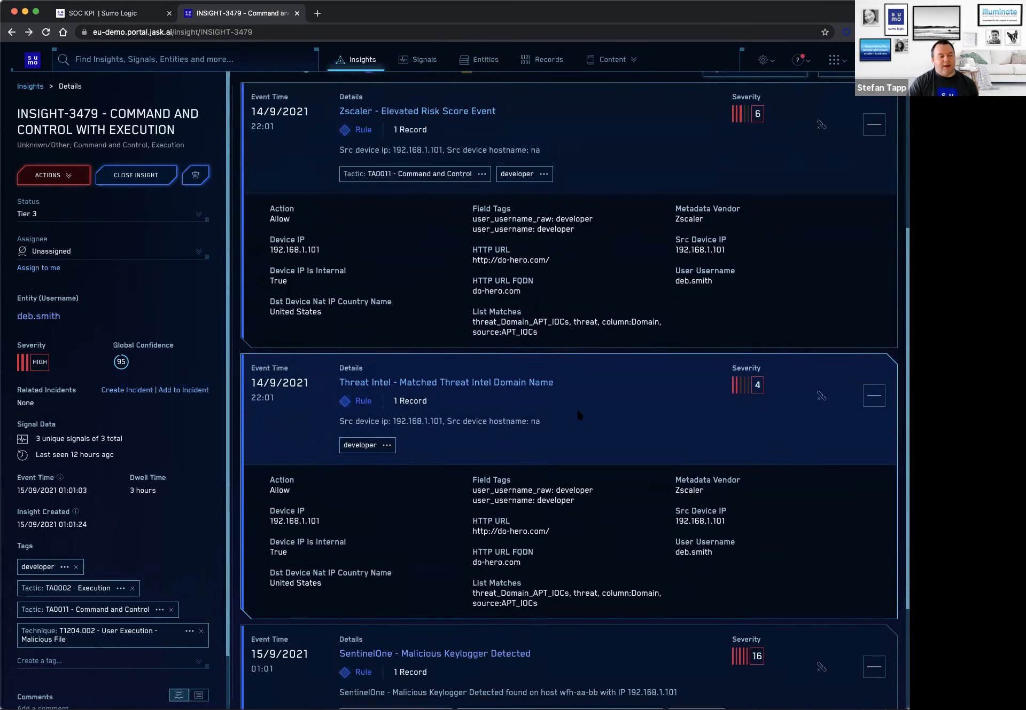
scroll(576, 409, "down", 3)
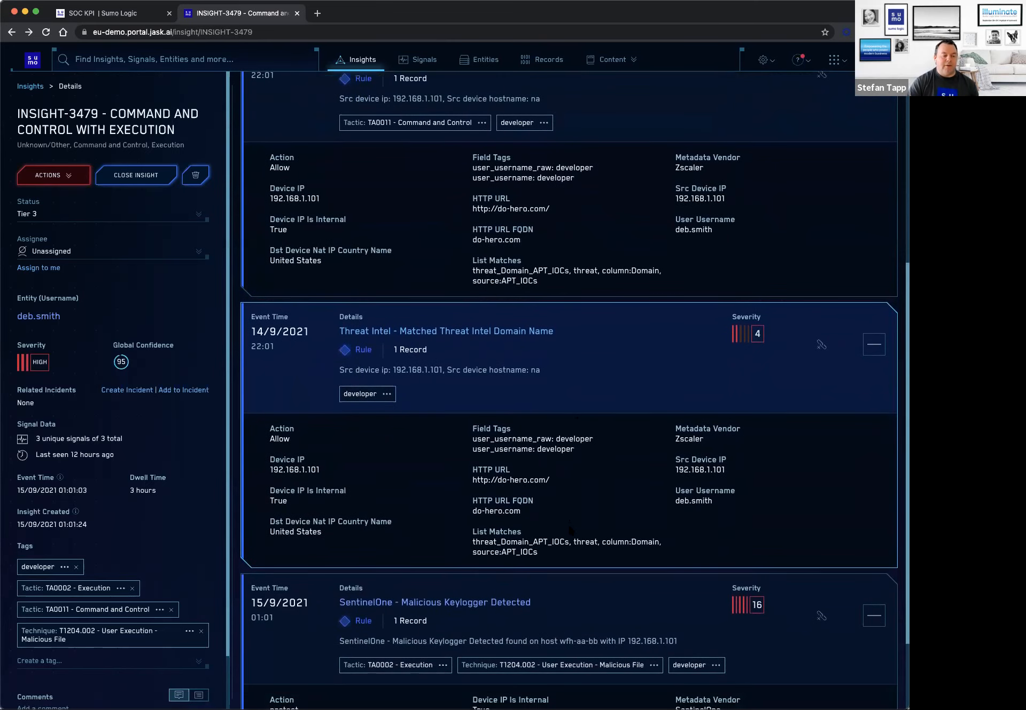
scroll(568, 533, "down", 2)
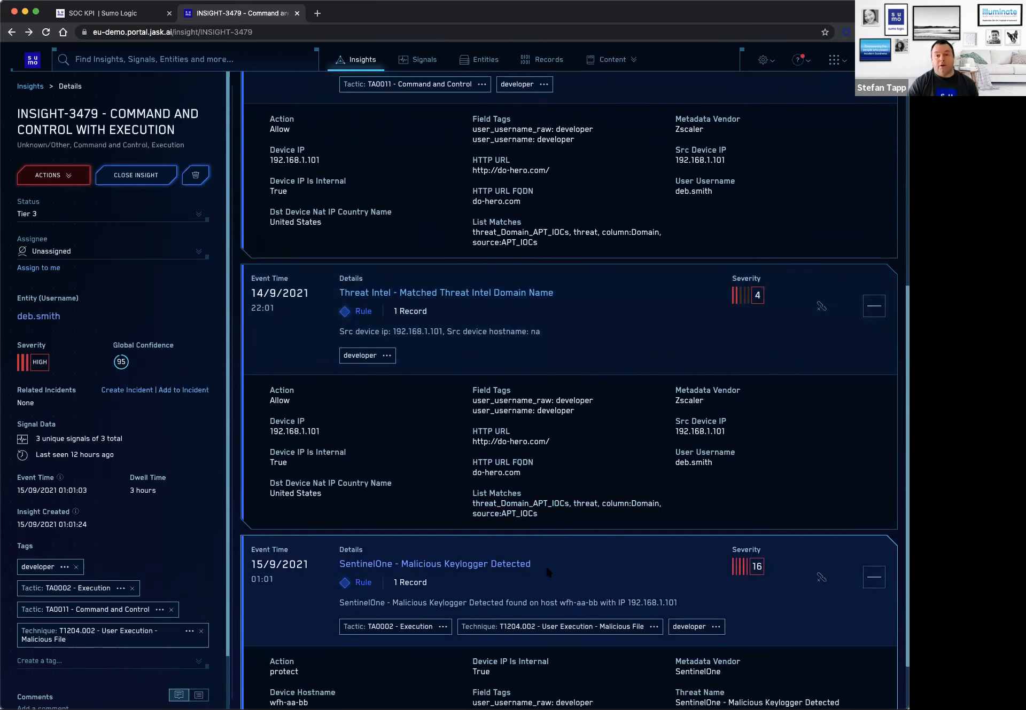
scroll(544, 565, "down", 3)
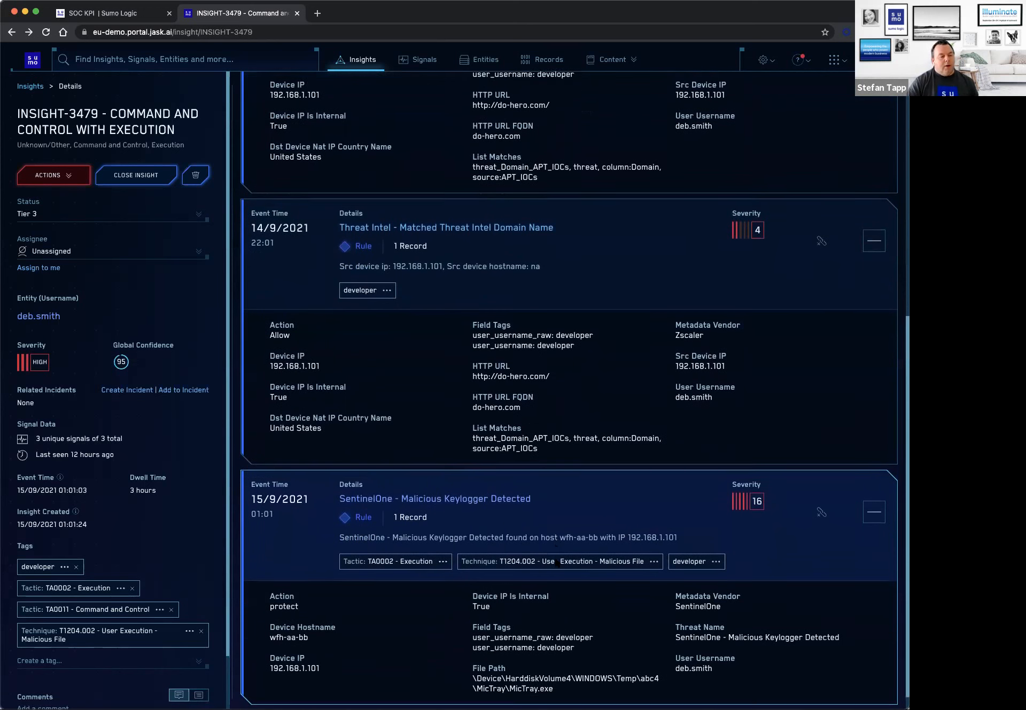
scroll(558, 563, "down", 1)
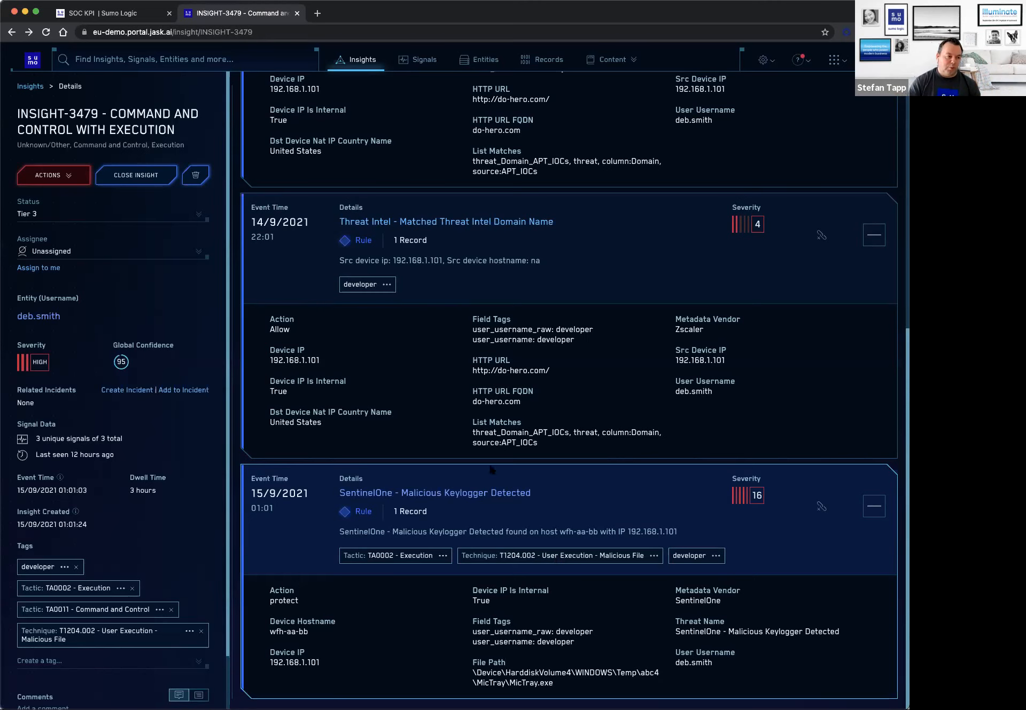
Open the enrichments of INSIGHT-3479 and review the SentinelOne data on the user's group memberships and the host.
scroll(539, 394, "up", 5)
scroll(540, 400, "up", 4)
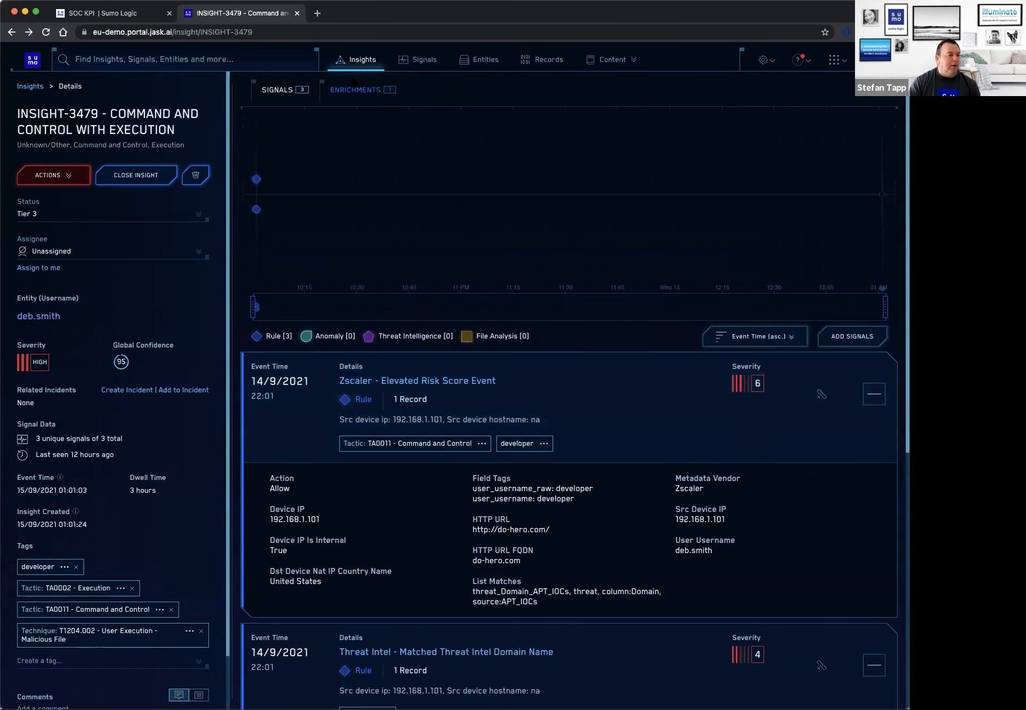
left_click(364, 92)
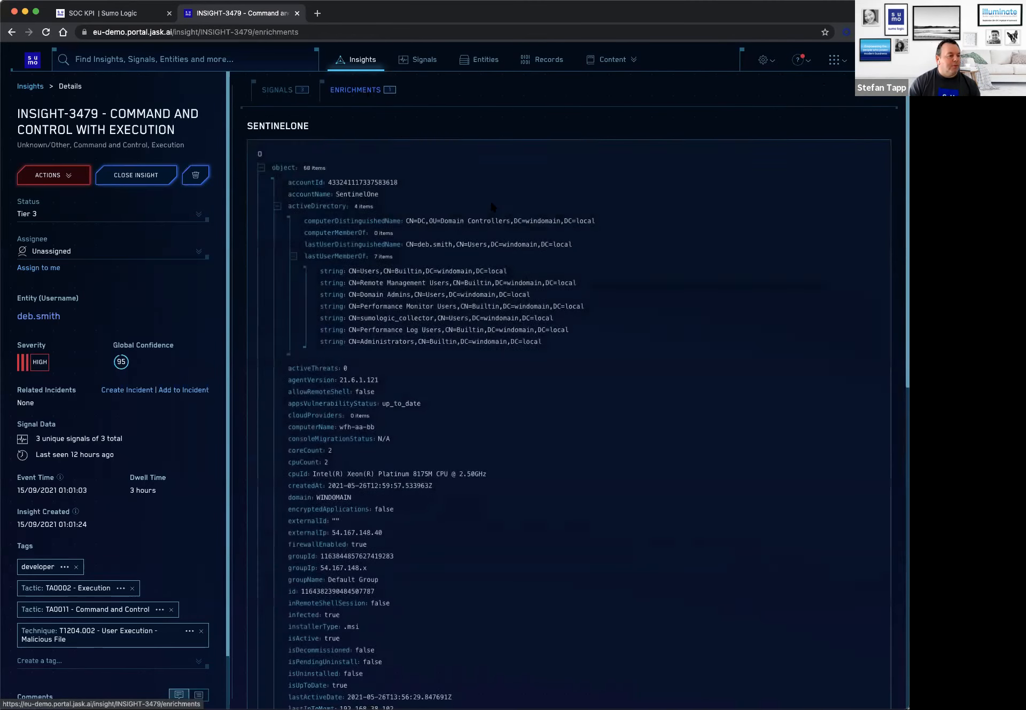
scroll(592, 389, "down", 2)
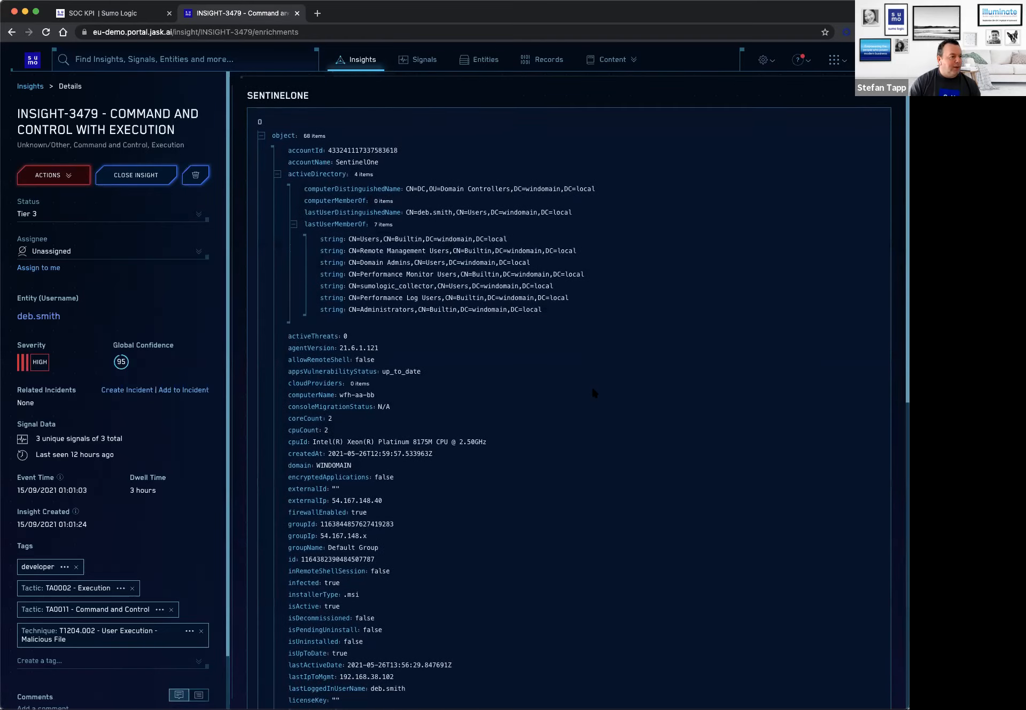
scroll(582, 427, "down", 1)
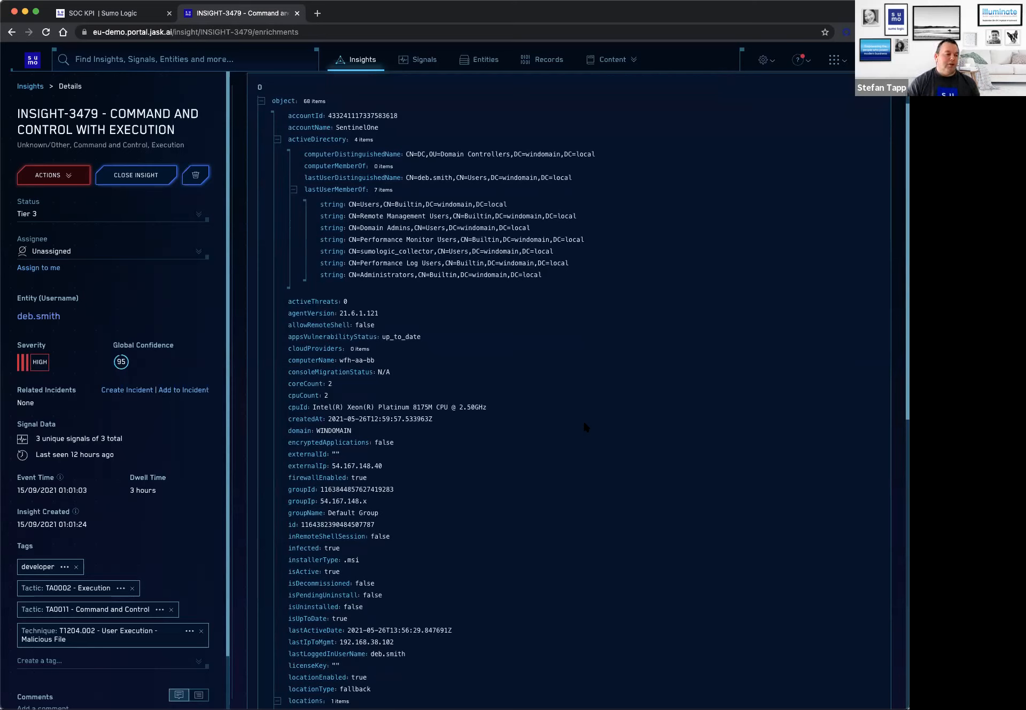
scroll(488, 453, "down", 4)
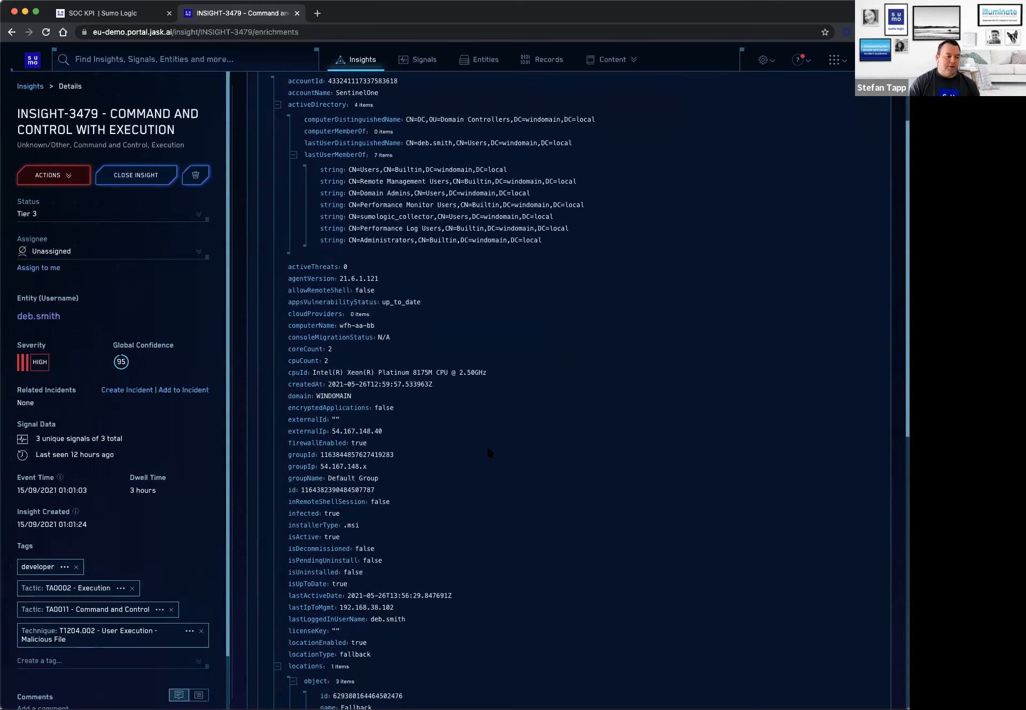
scroll(488, 452, "down", 6)
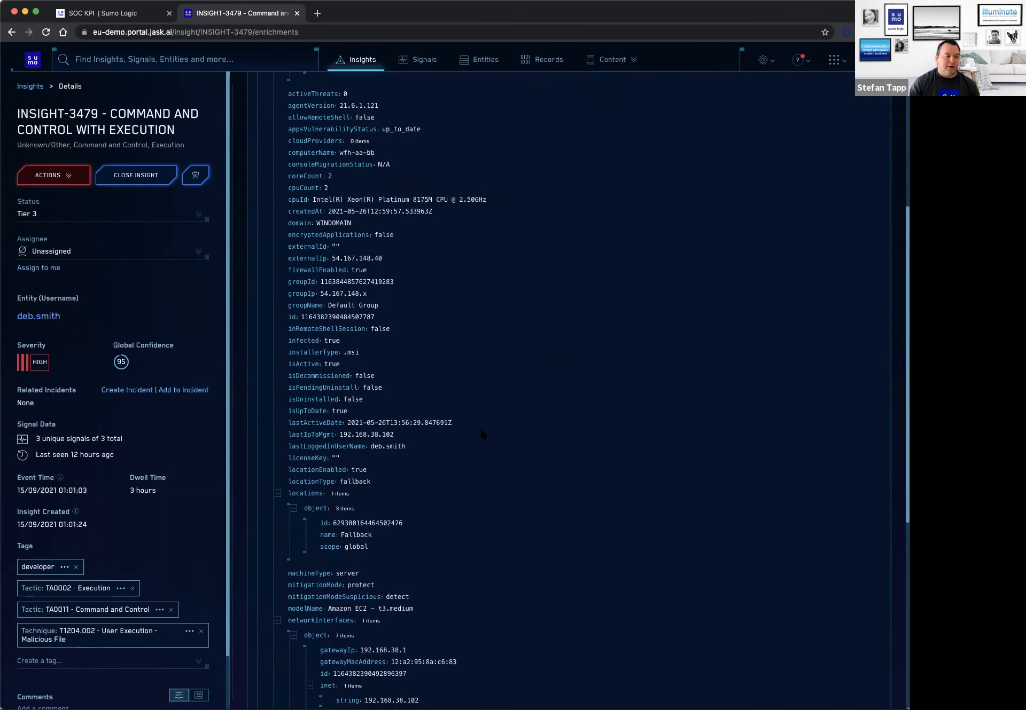
Examine the remaining SentinelOne host details in the enrichments, including locations, network interfaces, operating system and scan status.
scroll(481, 435, "down", 1)
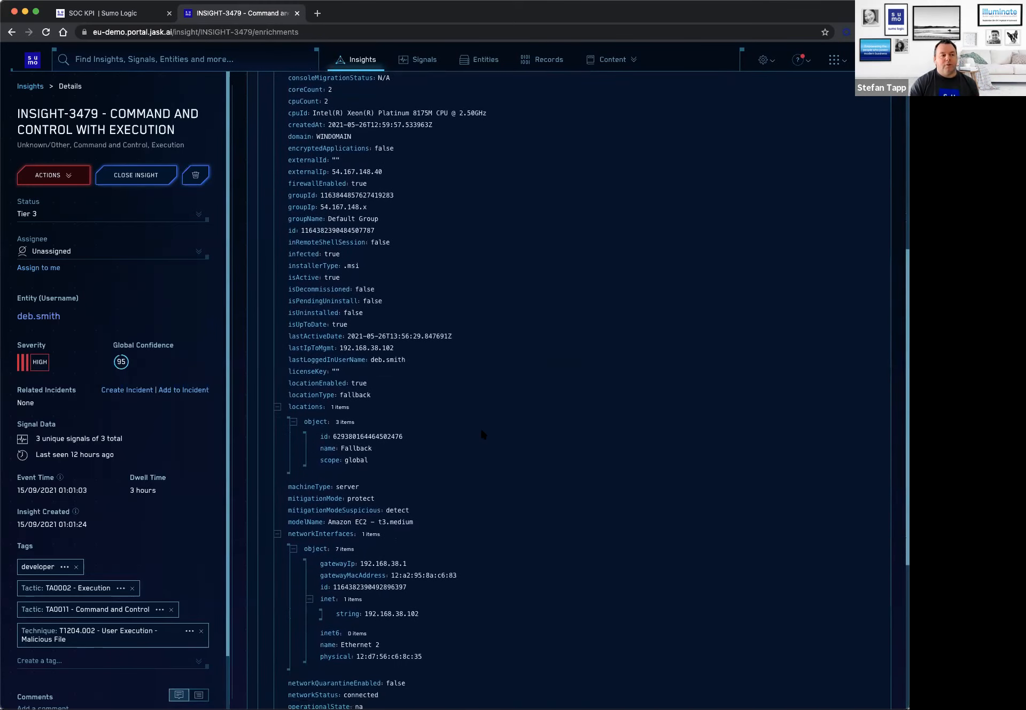
scroll(481, 433, "down", 10)
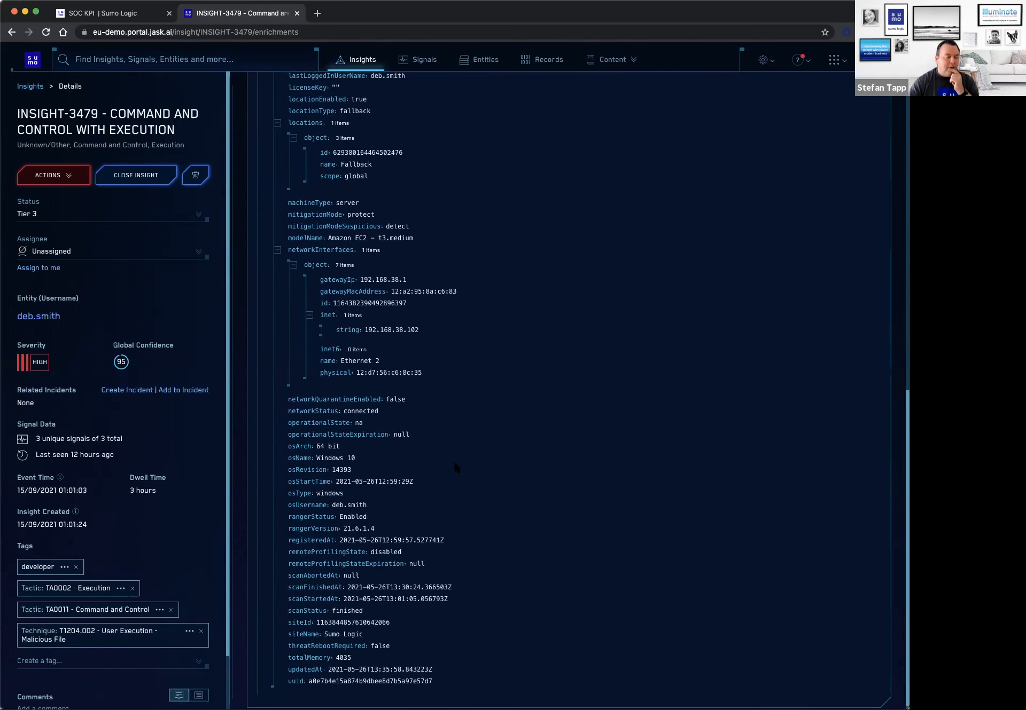
scroll(454, 464, "up", 10)
scroll(456, 468, "up", 1)
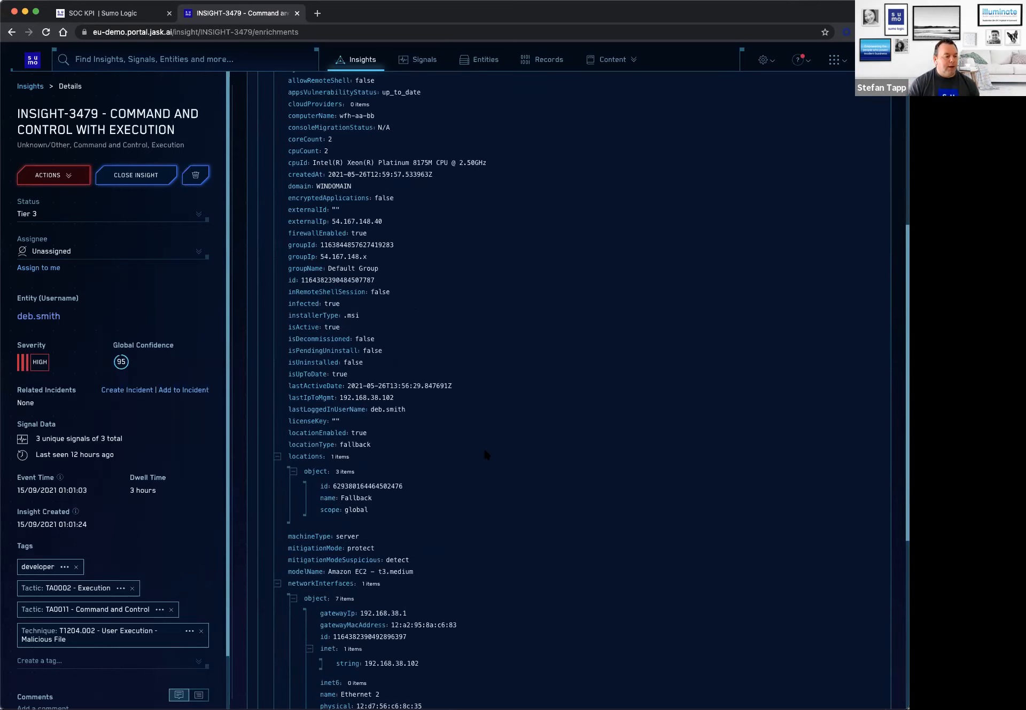
scroll(483, 448, "up", 6)
Return to the signals of INSIGHT-3479 and review the Zscaler and Threat Intel signal details.
key("super+bracketleft")
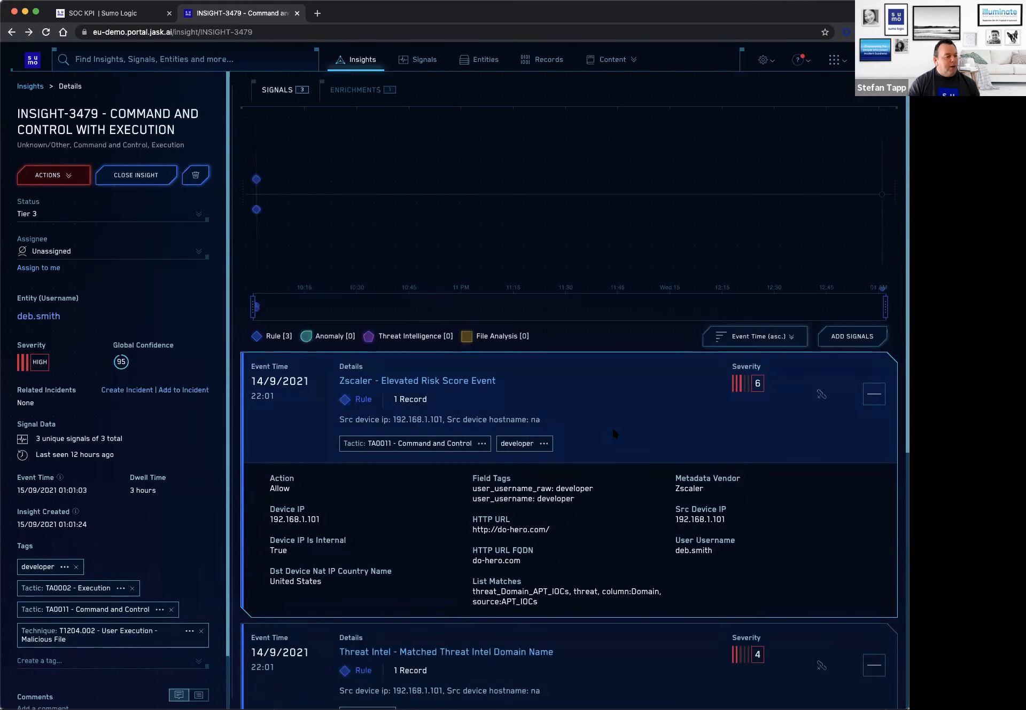
scroll(614, 432, "down", 2)
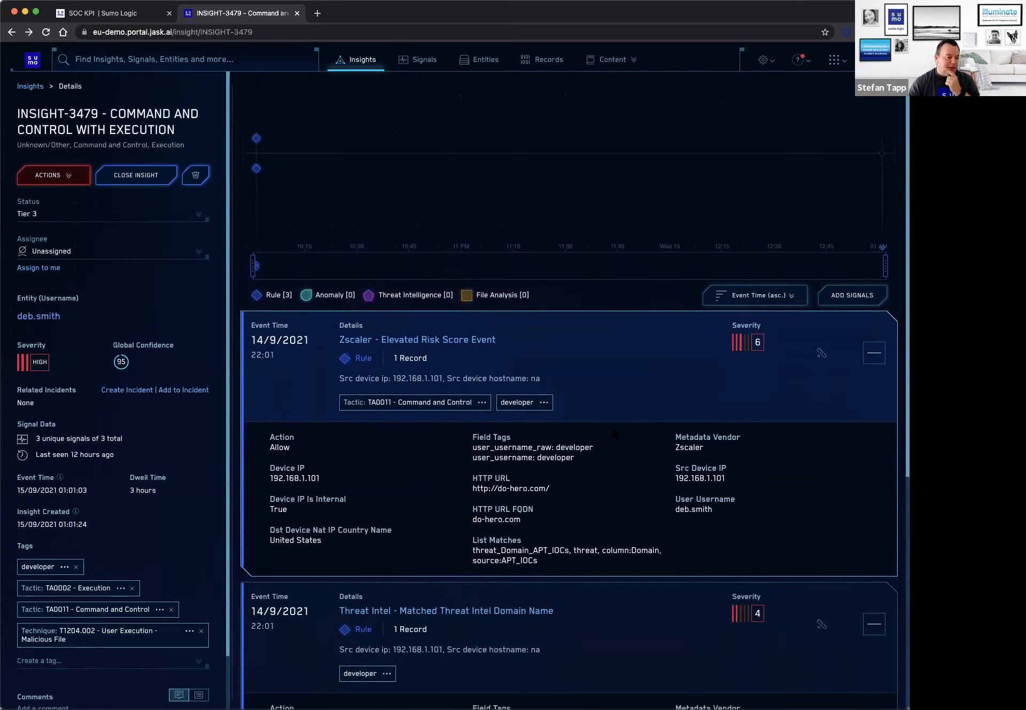
scroll(613, 434, "down", 1)
scroll(611, 425, "down", 1)
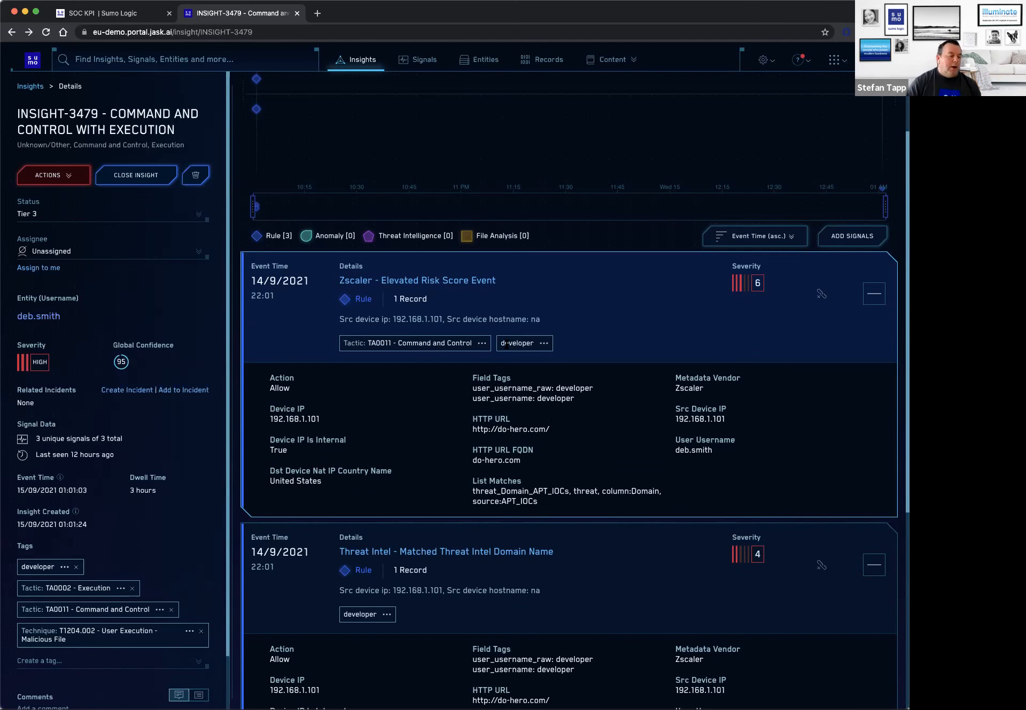
scroll(505, 345, "down", 1)
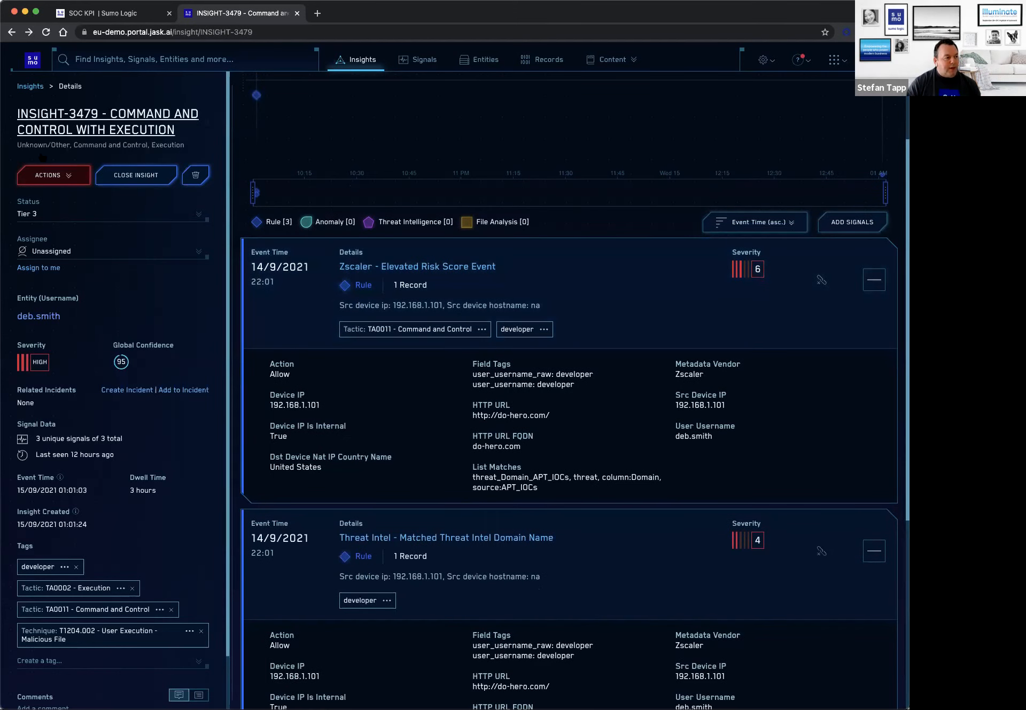
Execute the Contain Host on EDR action on INSIGHT-3479.
left_click(74, 177)
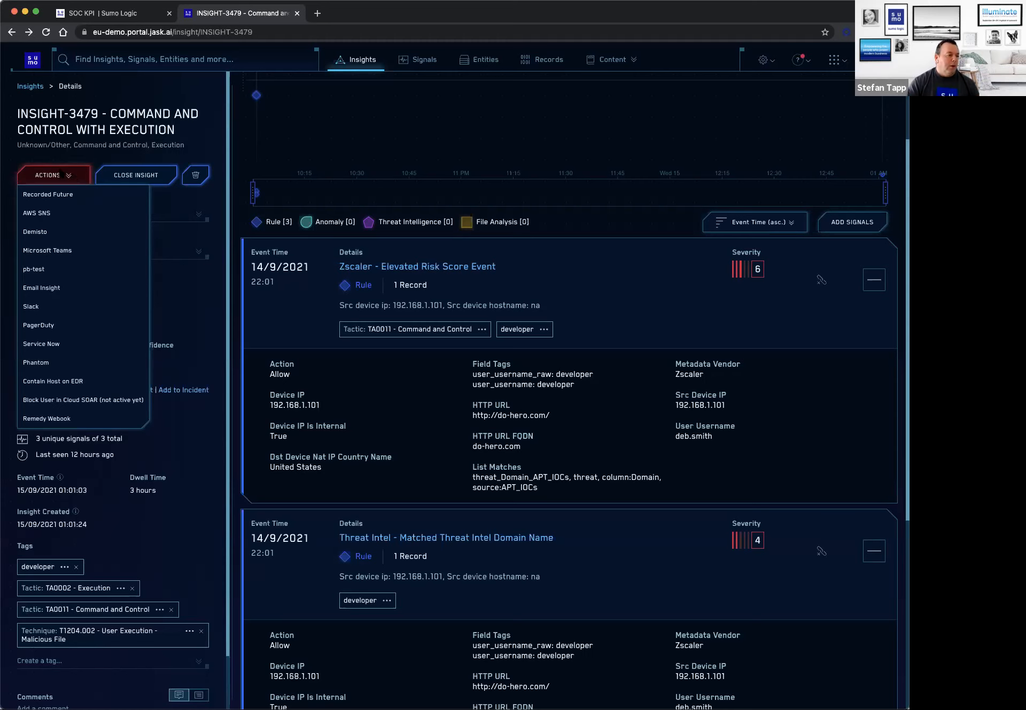
left_click(53, 381)
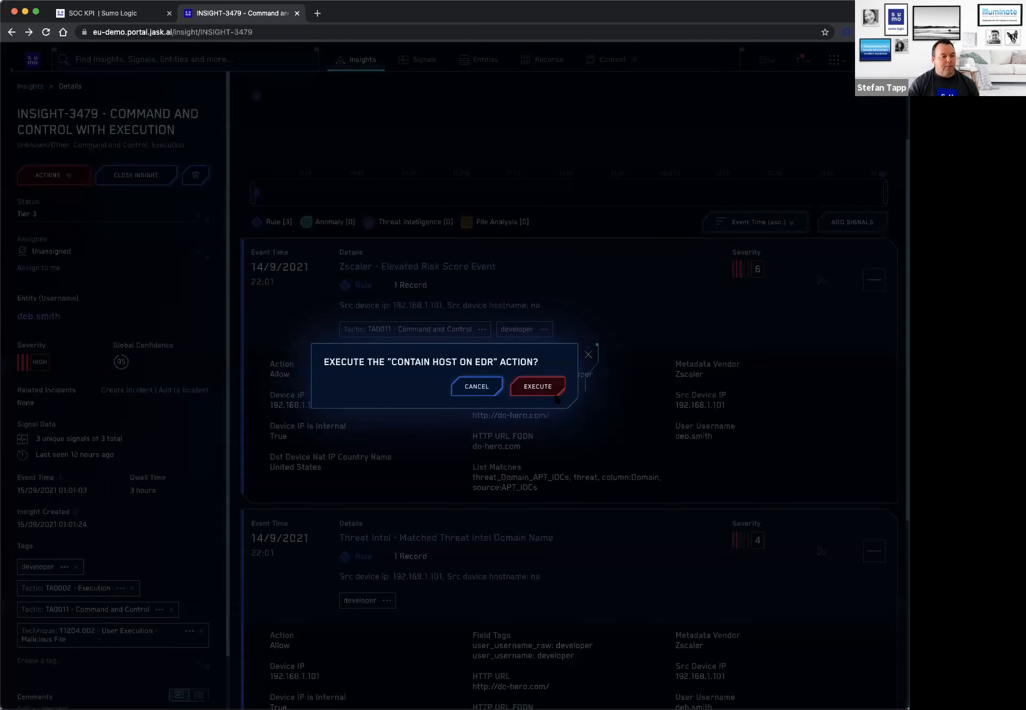
left_click(548, 387)
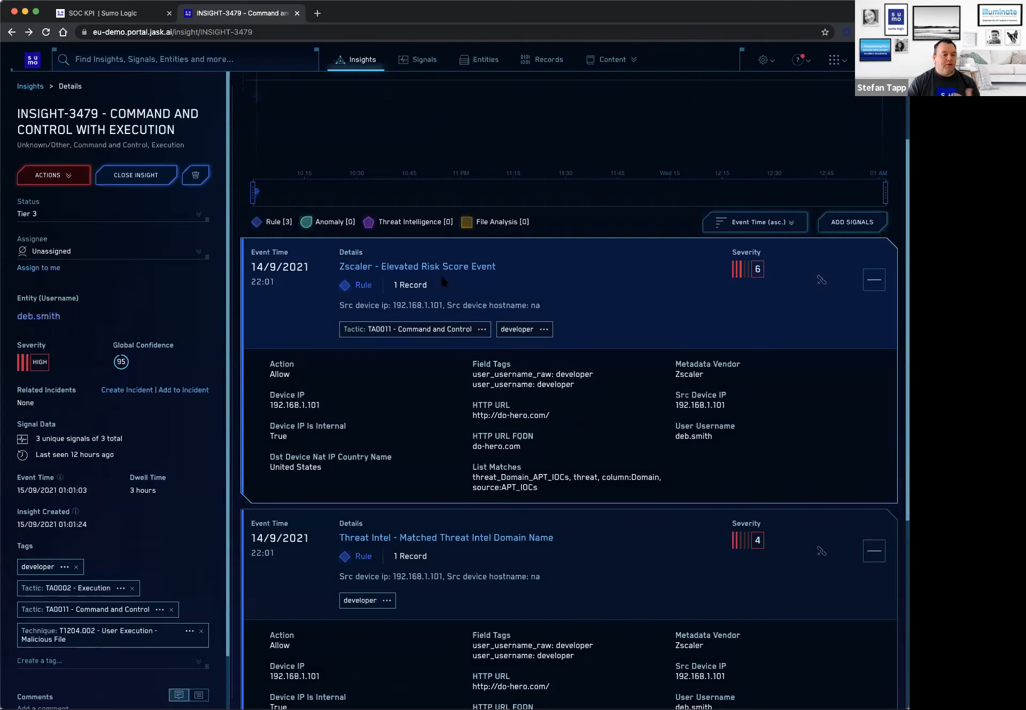
Prepare the closure of INSIGHT-3479 with the resolution Resolved and the comment "Pushed to EDR for remediation".
left_click(140, 176)
left_click(395, 348)
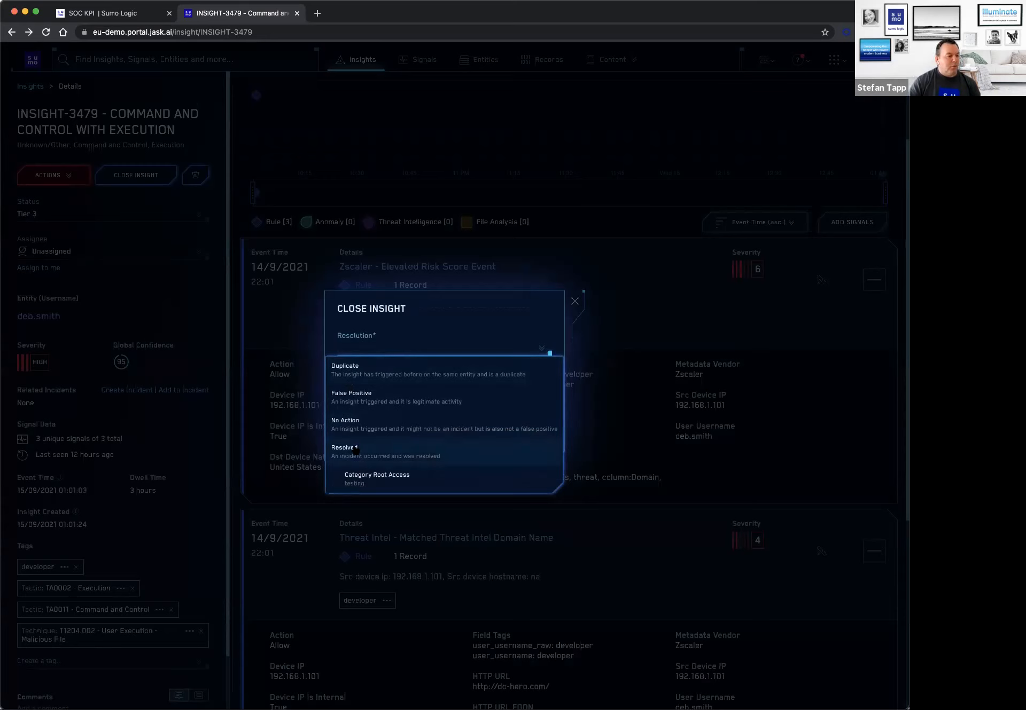
left_click(356, 450)
left_click(375, 383)
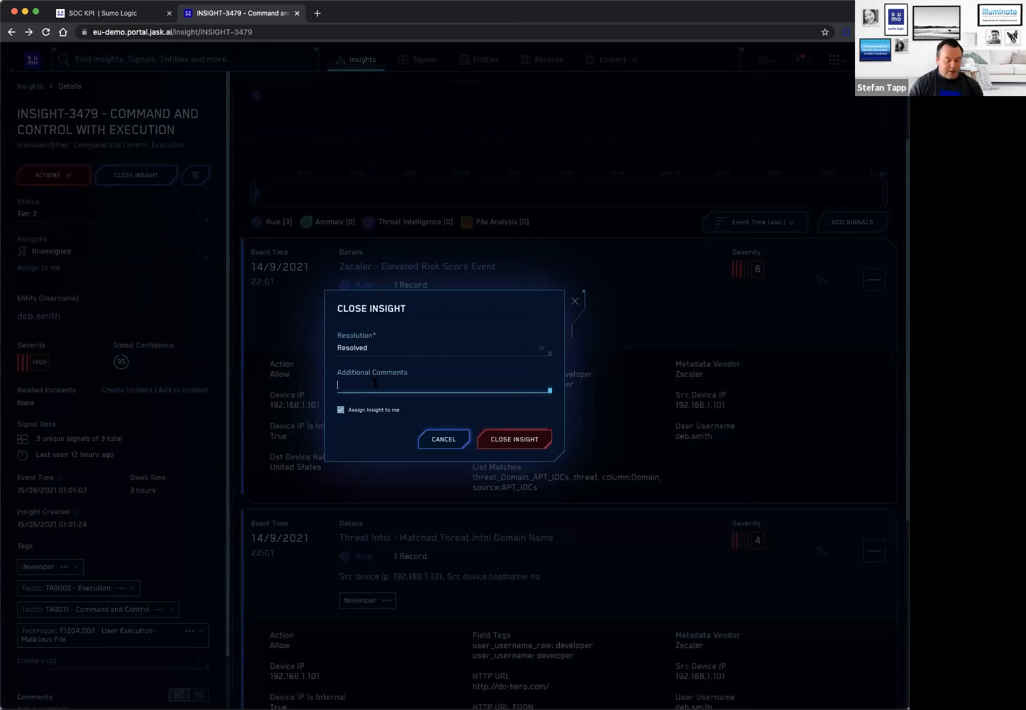
type("Puash")
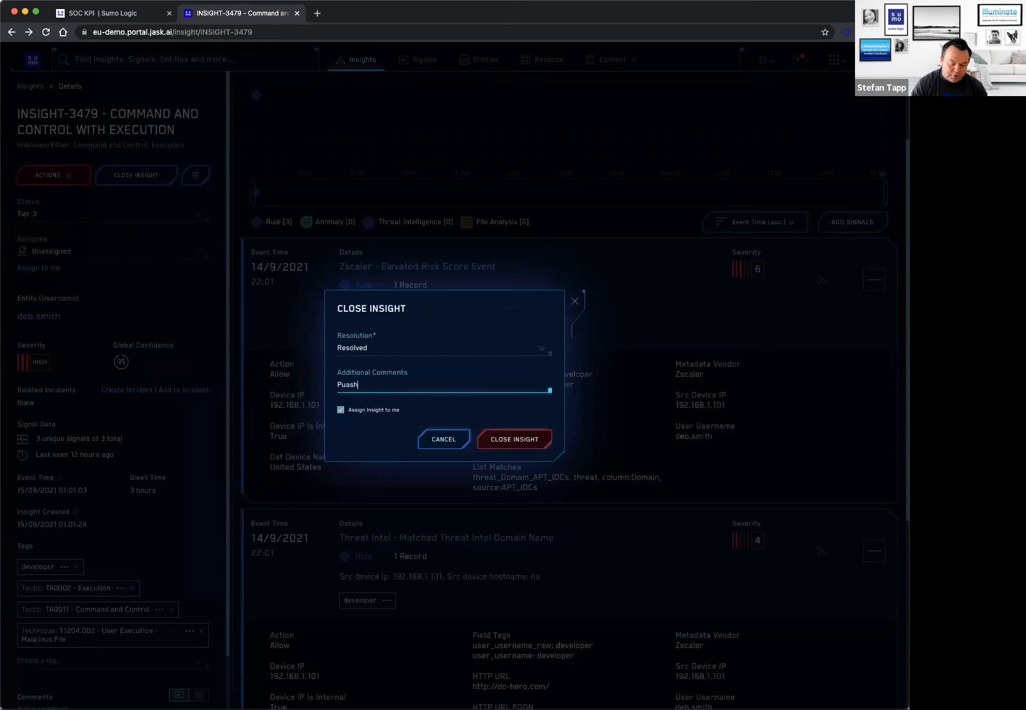
type("ed to EDR ")
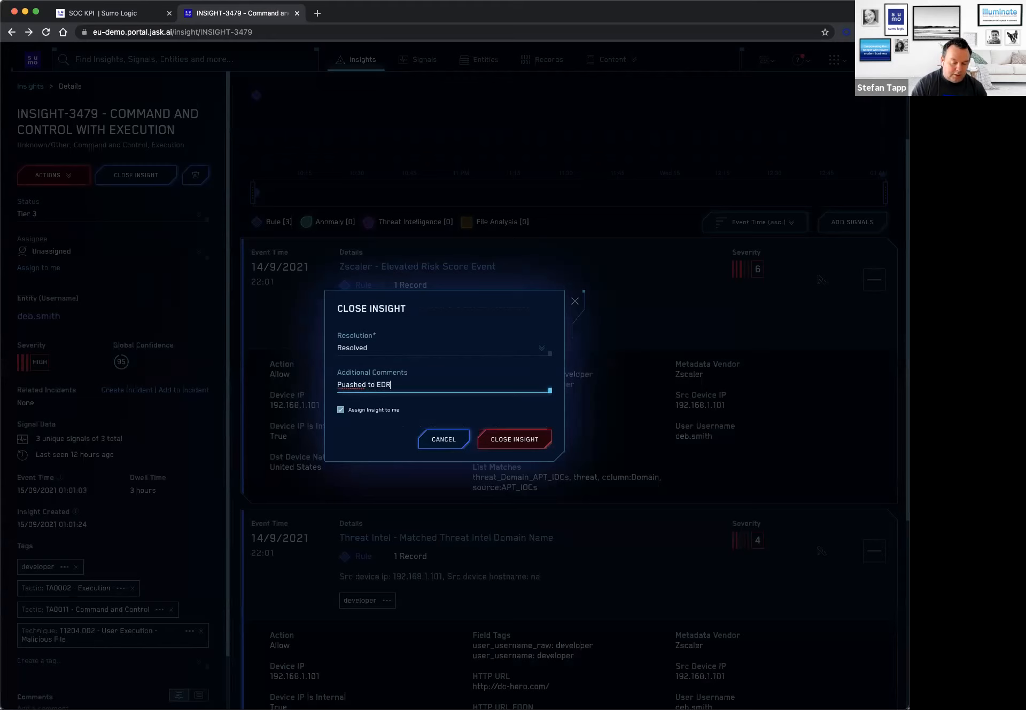
type("for remediation")
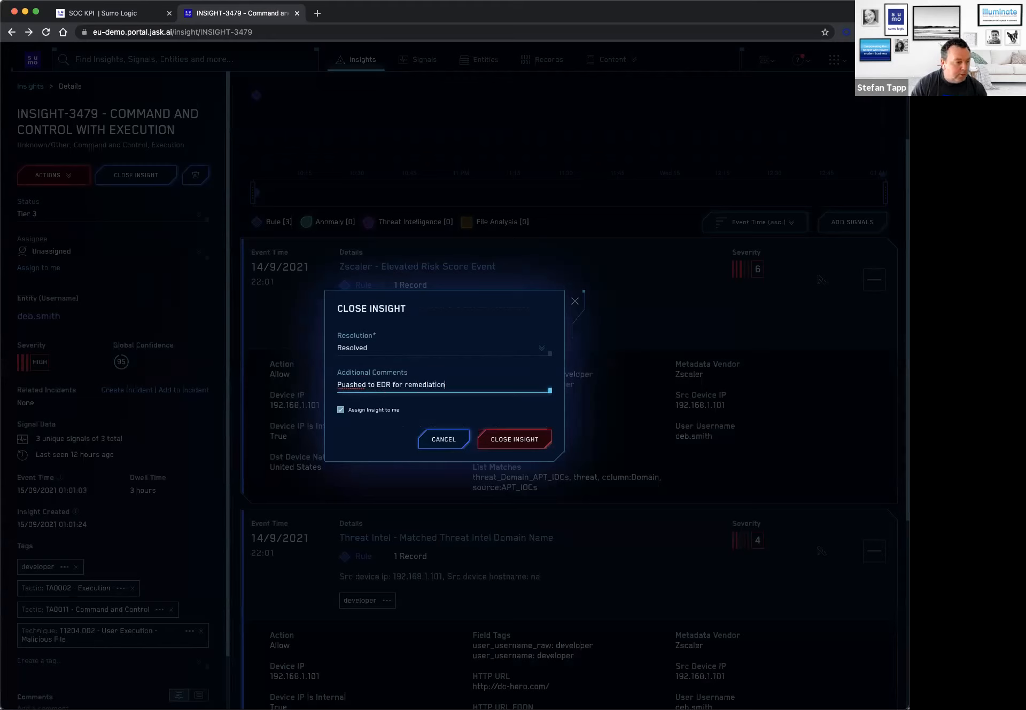
left_click(350, 385)
key("BackSpace")
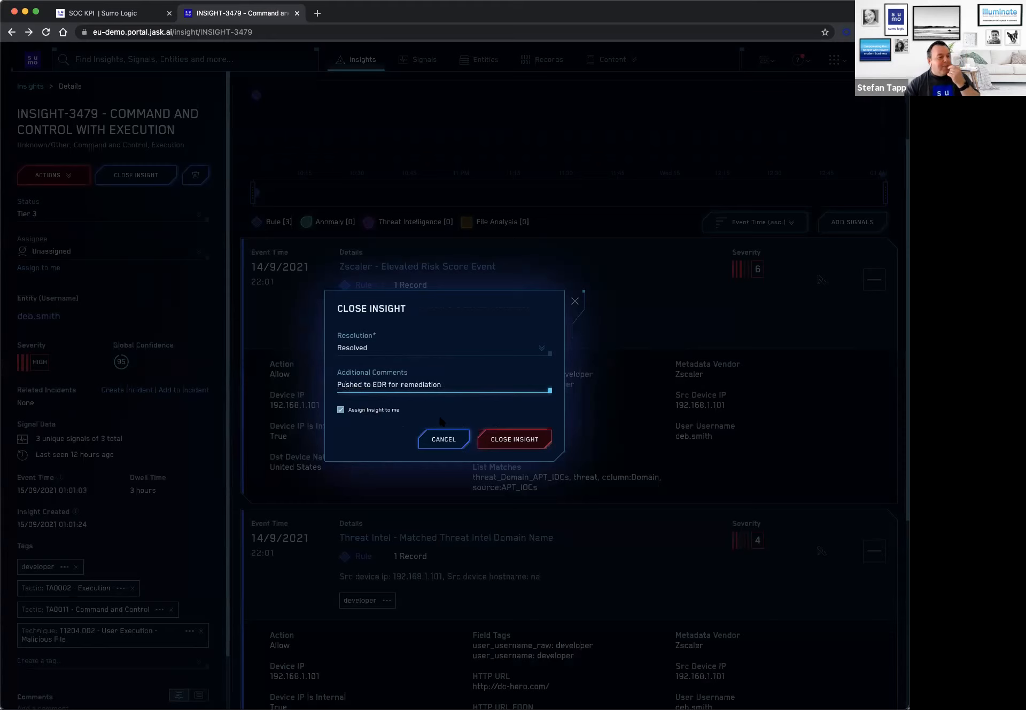
Confirm closing INSIGHT-3479 and return to the insights board.
left_click(518, 442)
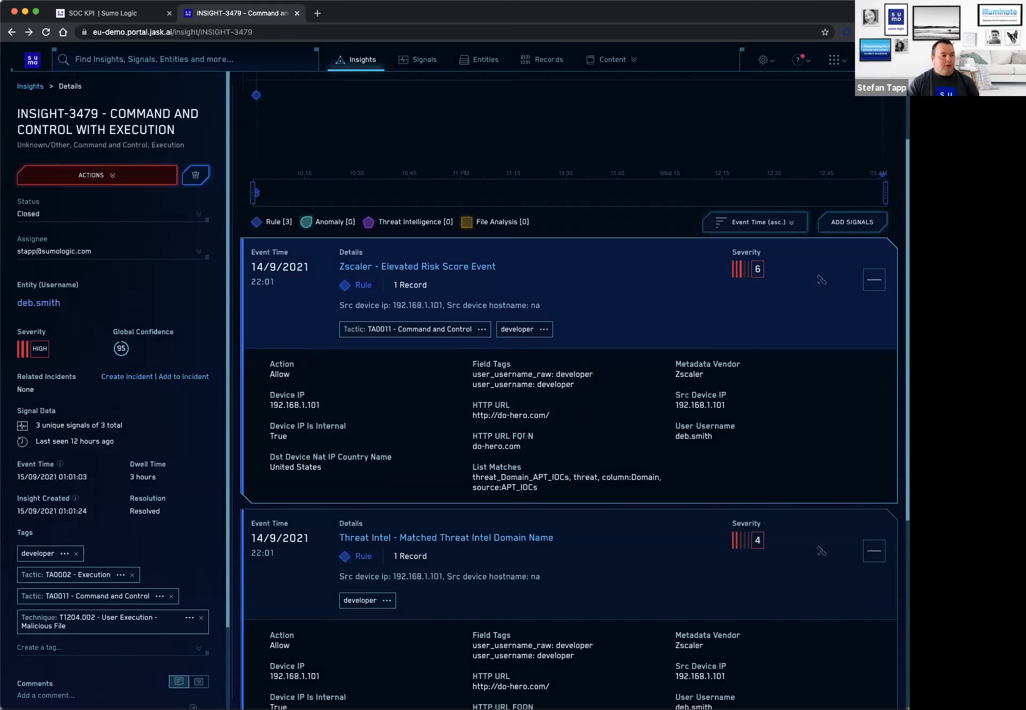
scroll(568, 419, "down", 1)
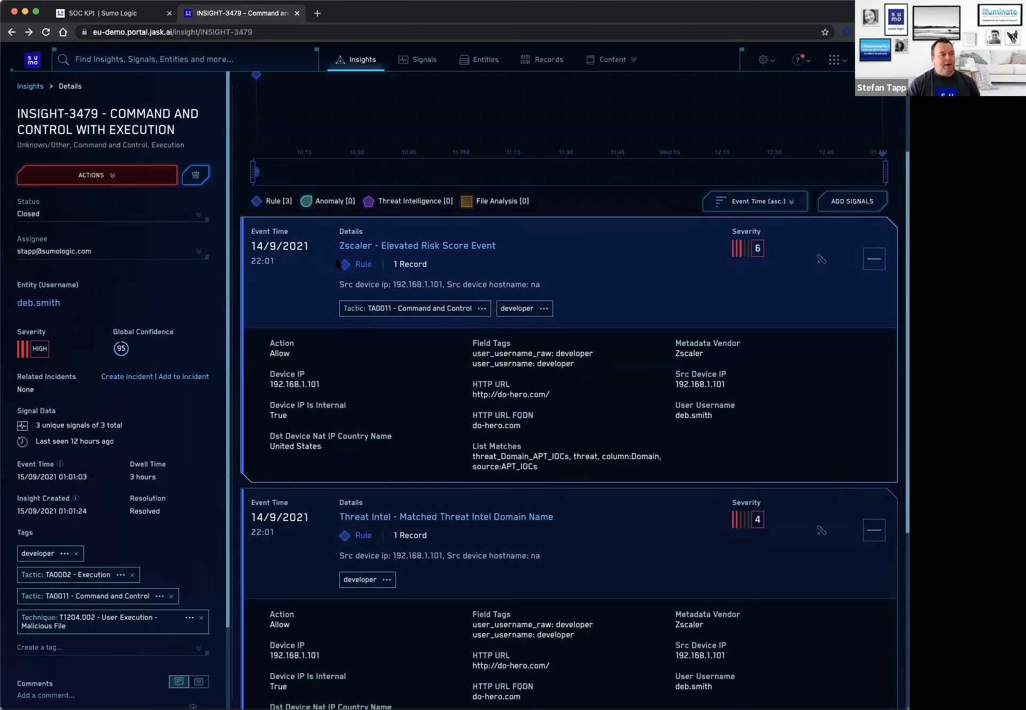
left_click(31, 86)
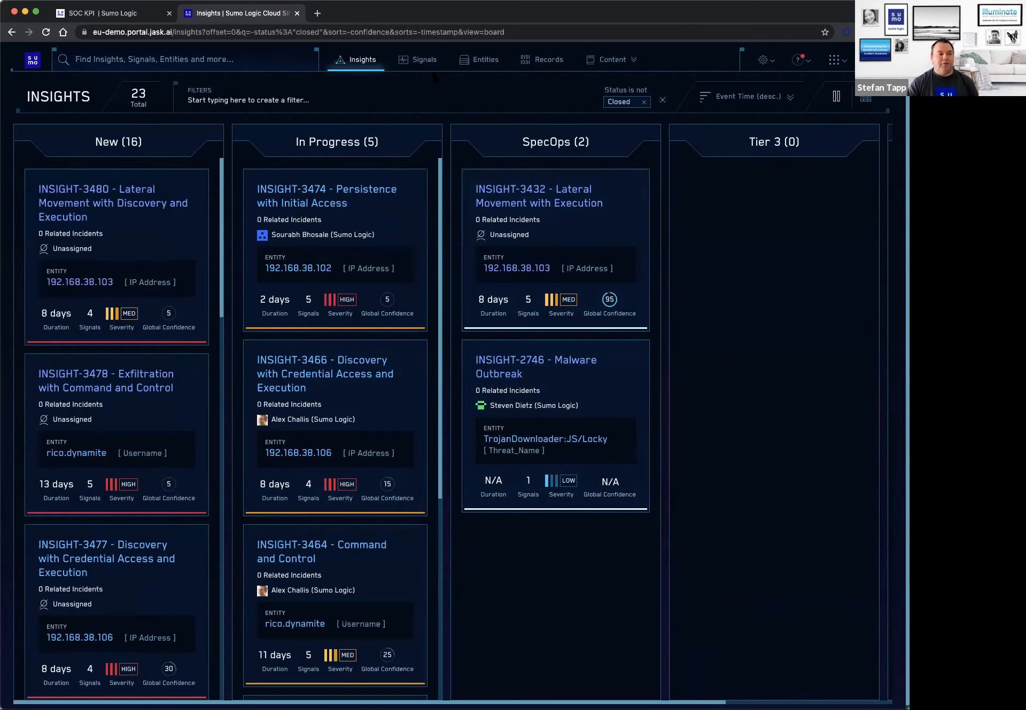
Open the list of all signals, filter it to severity greater than or equal to 8, and look through the matches.
left_click(422, 60)
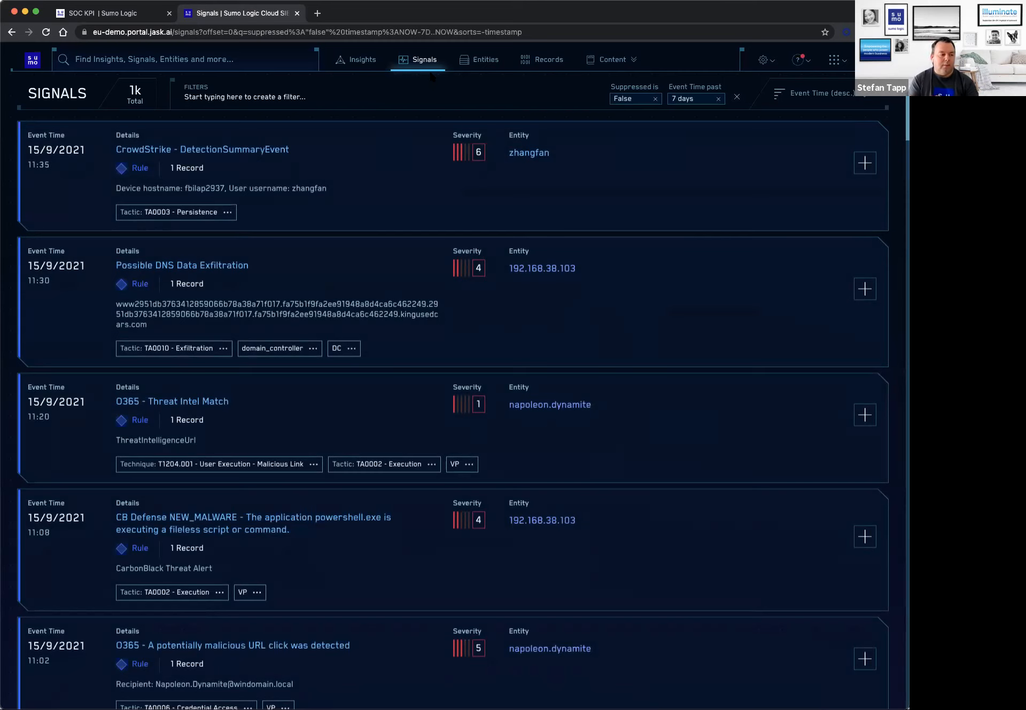
left_click(297, 97)
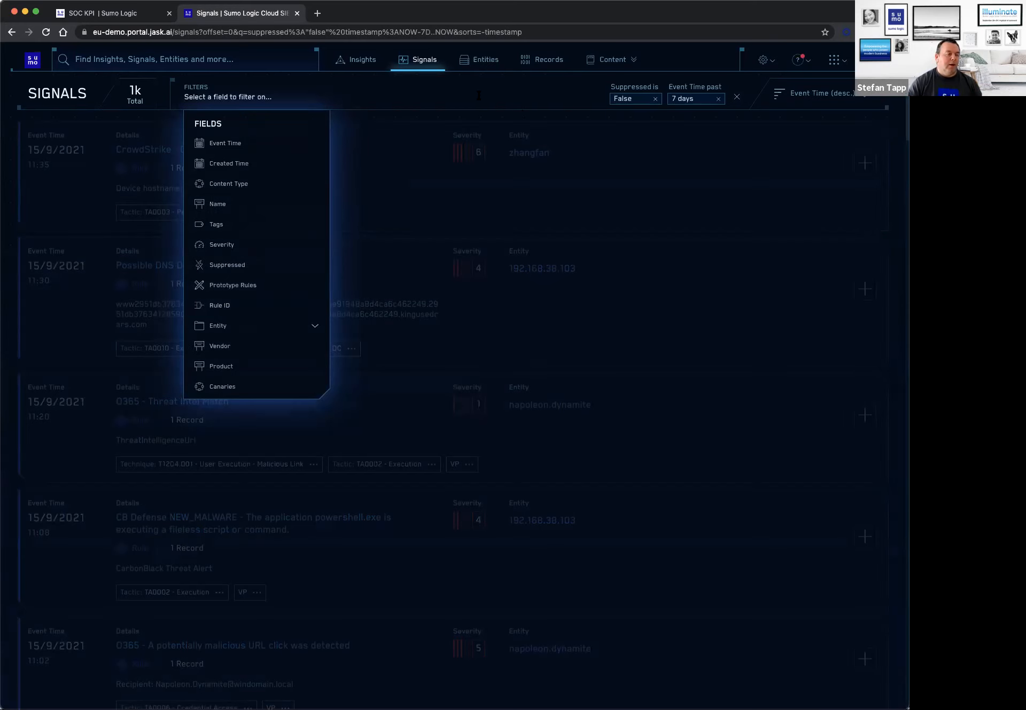
left_click(235, 246)
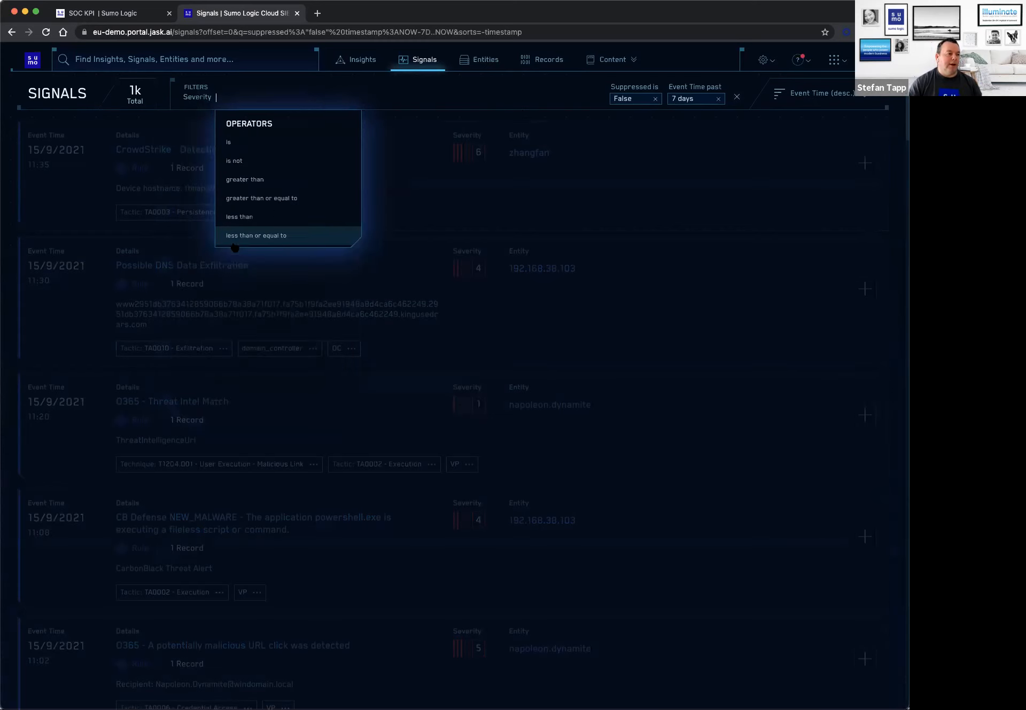
left_click(276, 199)
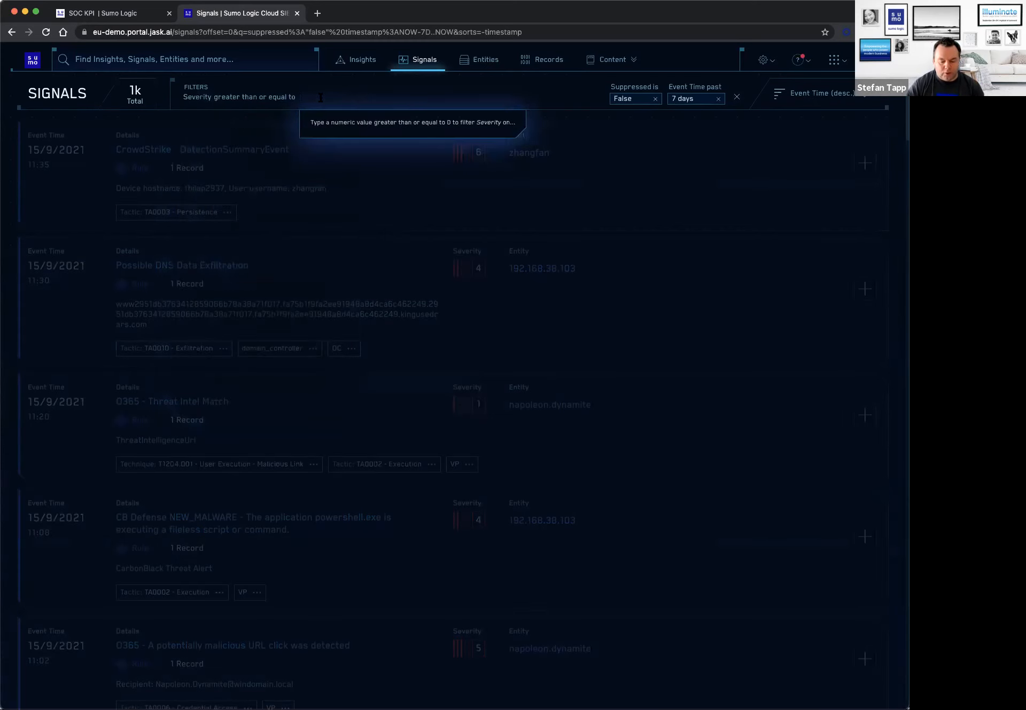
type("8")
key("Return")
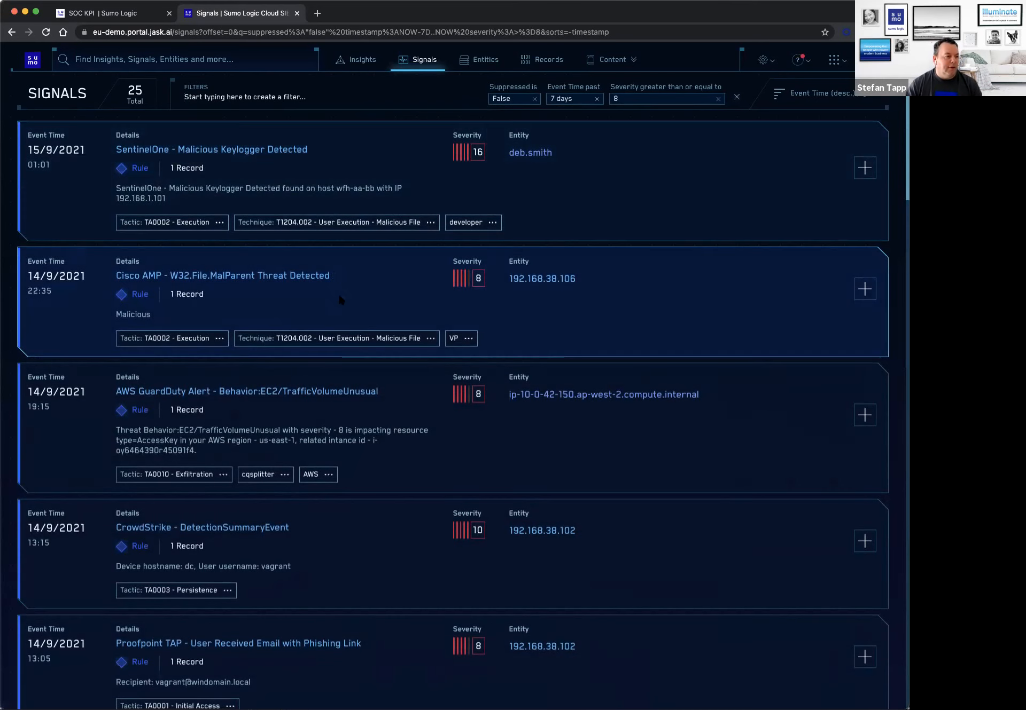
scroll(352, 397, "down", 1)
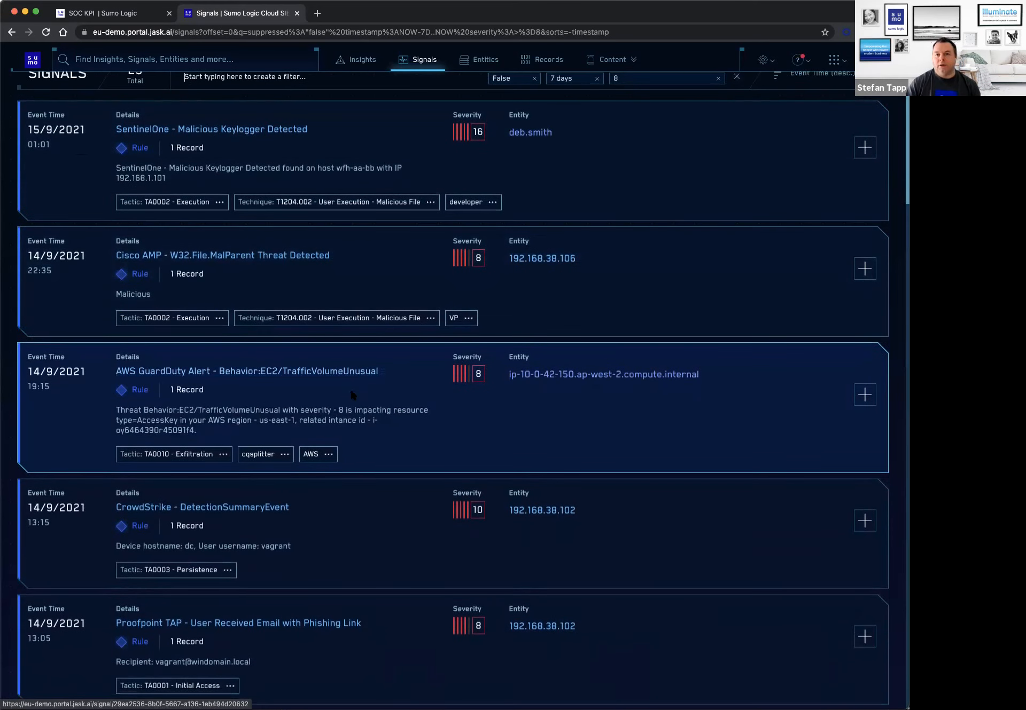
scroll(375, 354, "up", 1)
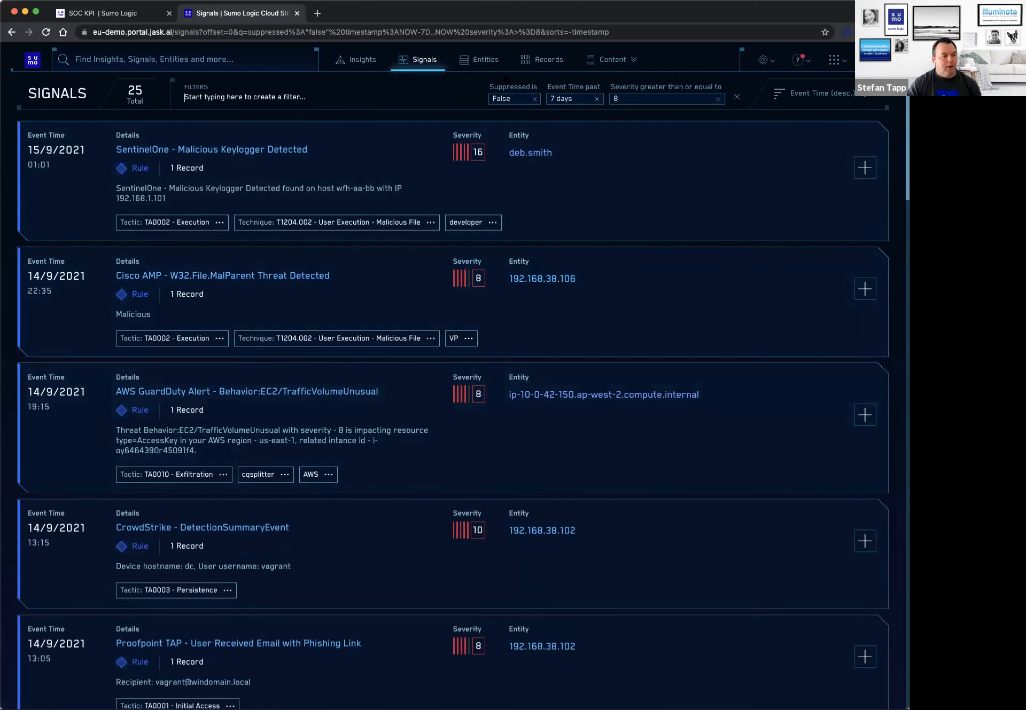
Open the username entity tagged VP from the entities list and review its current state, prior activity and Active Directory inventory.
left_click(486, 60)
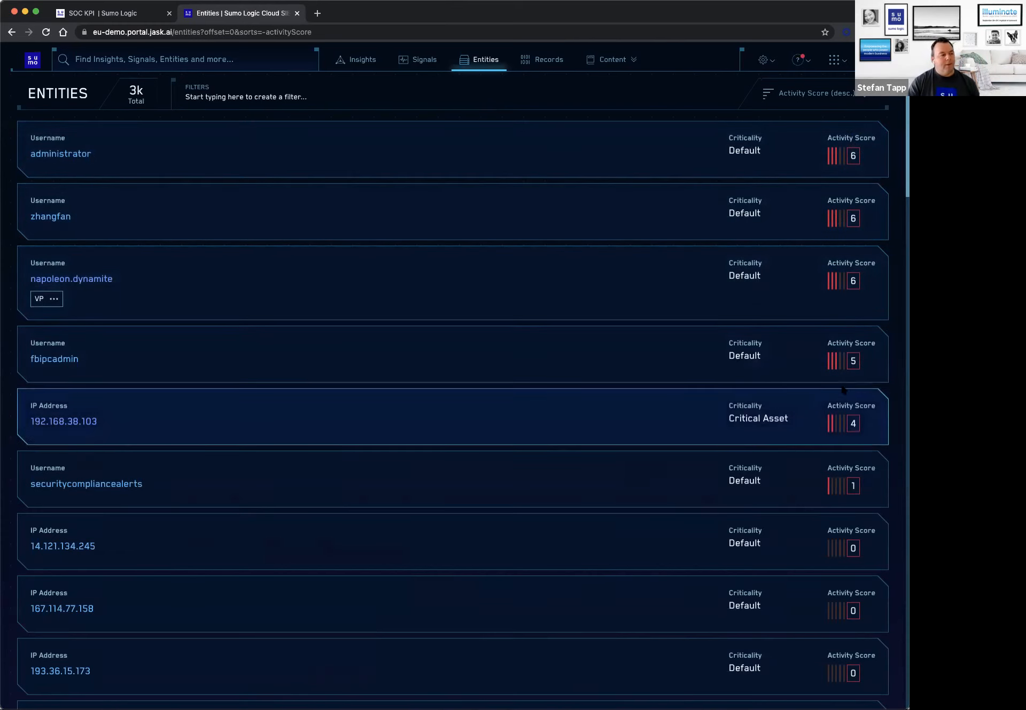
left_click(91, 281)
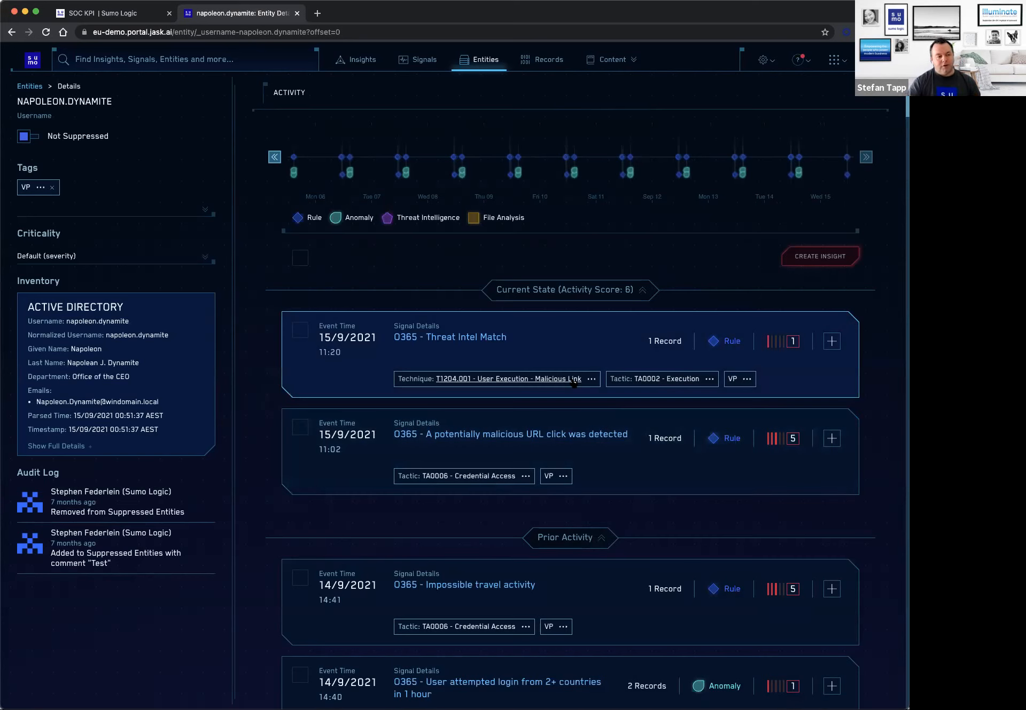
scroll(599, 470, "down", 2)
scroll(617, 533, "down", 6)
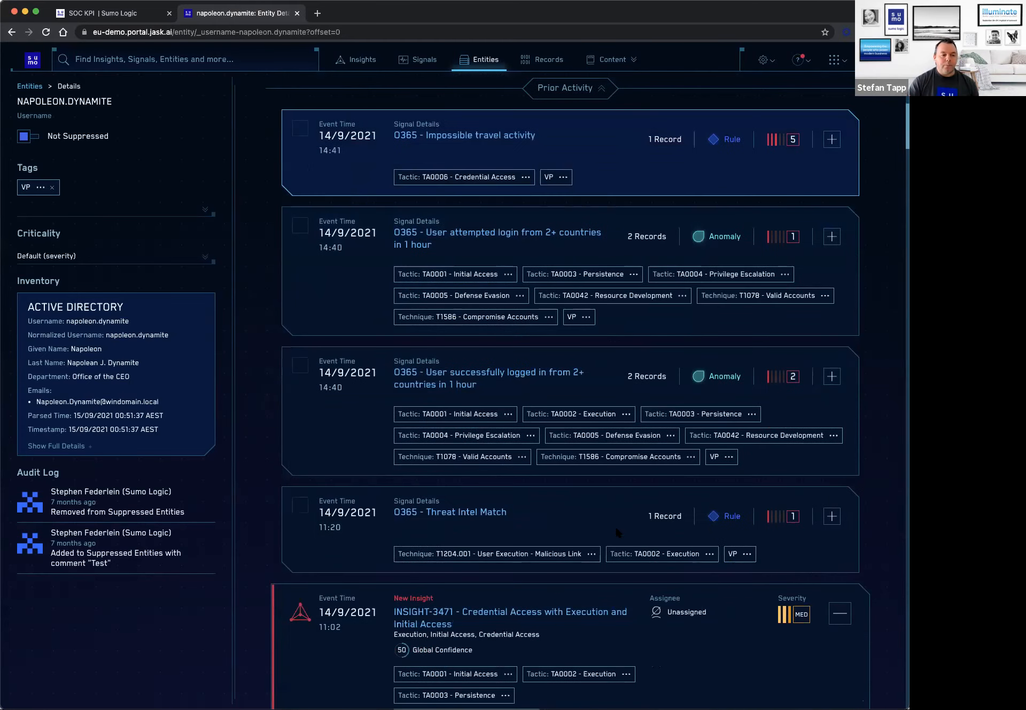
scroll(616, 532, "up", 6)
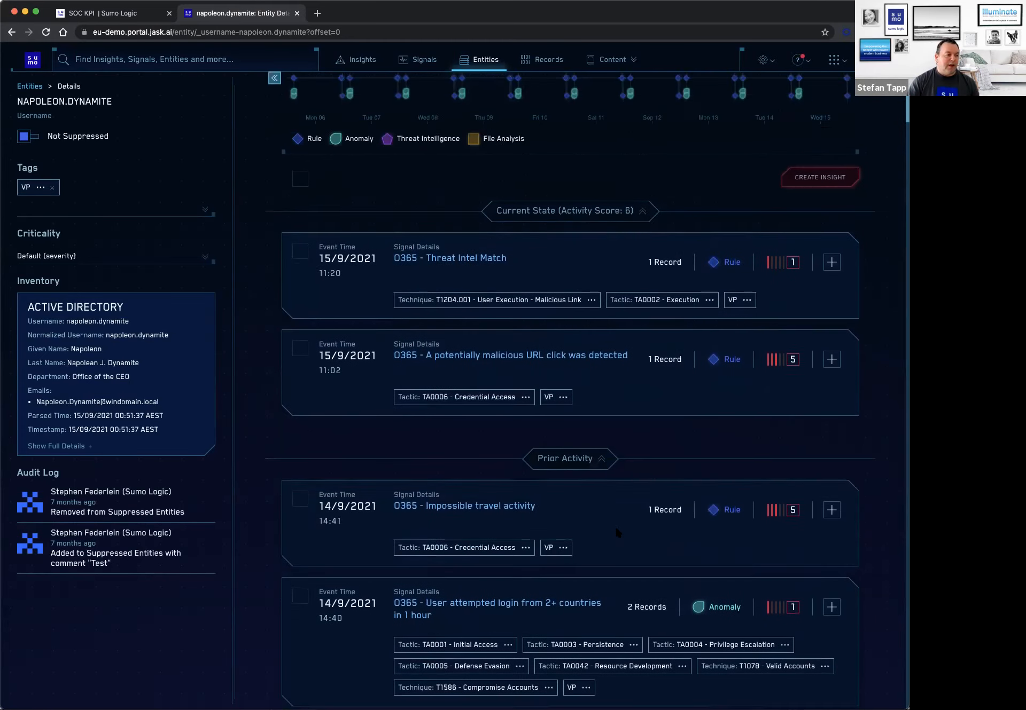
scroll(616, 529, "up", 2)
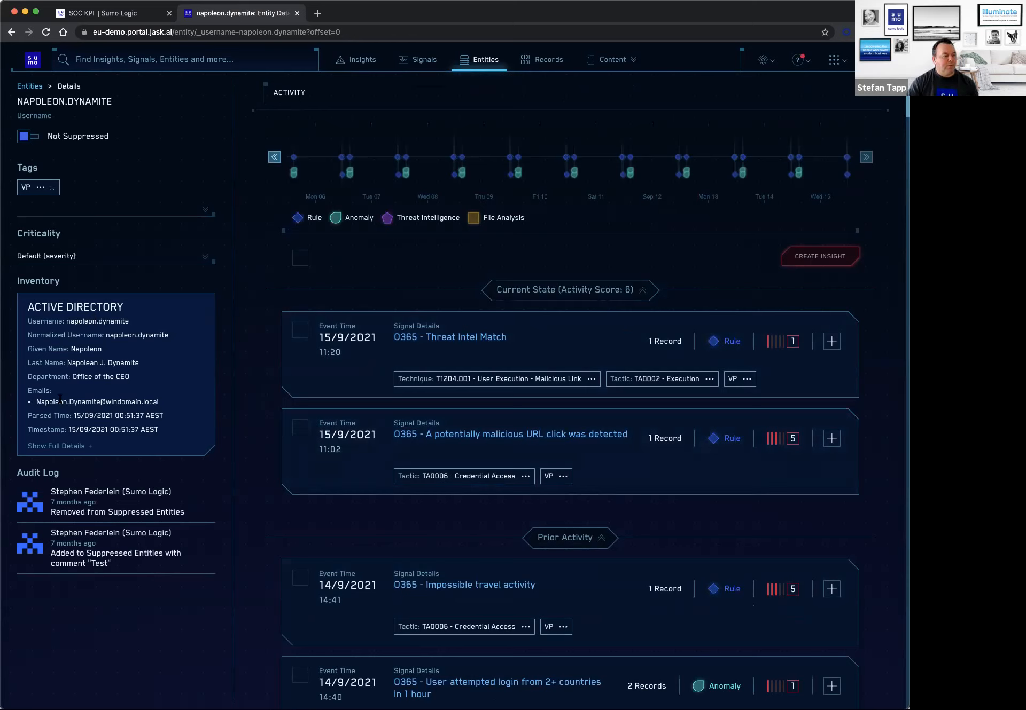
Return to the entities list and open the IP address entity 167.114.77.158 to view its activity and IP metadata.
key("super+Left")
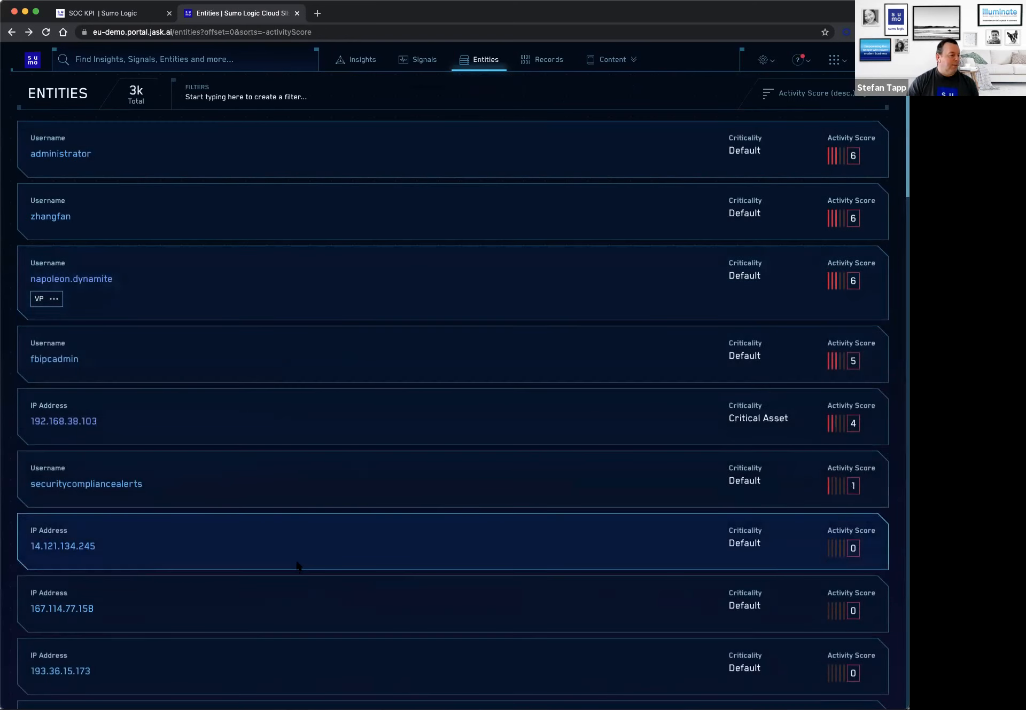
left_click(78, 609)
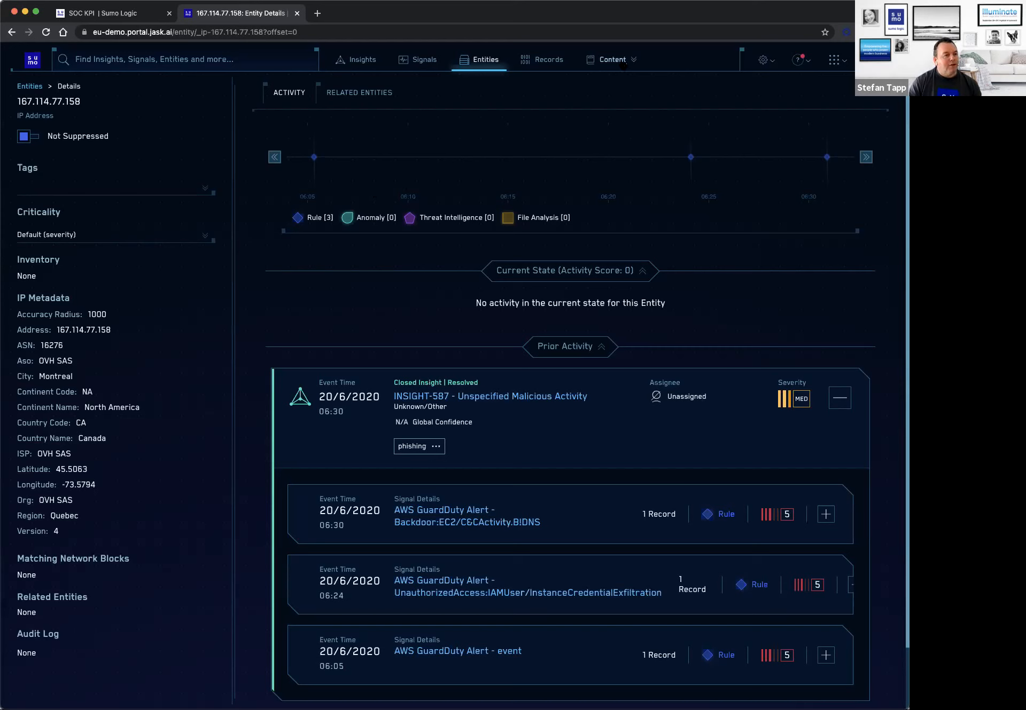
View the available content management options, such as rules and threat intelligence, and return to the HUD overview.
left_click(617, 61)
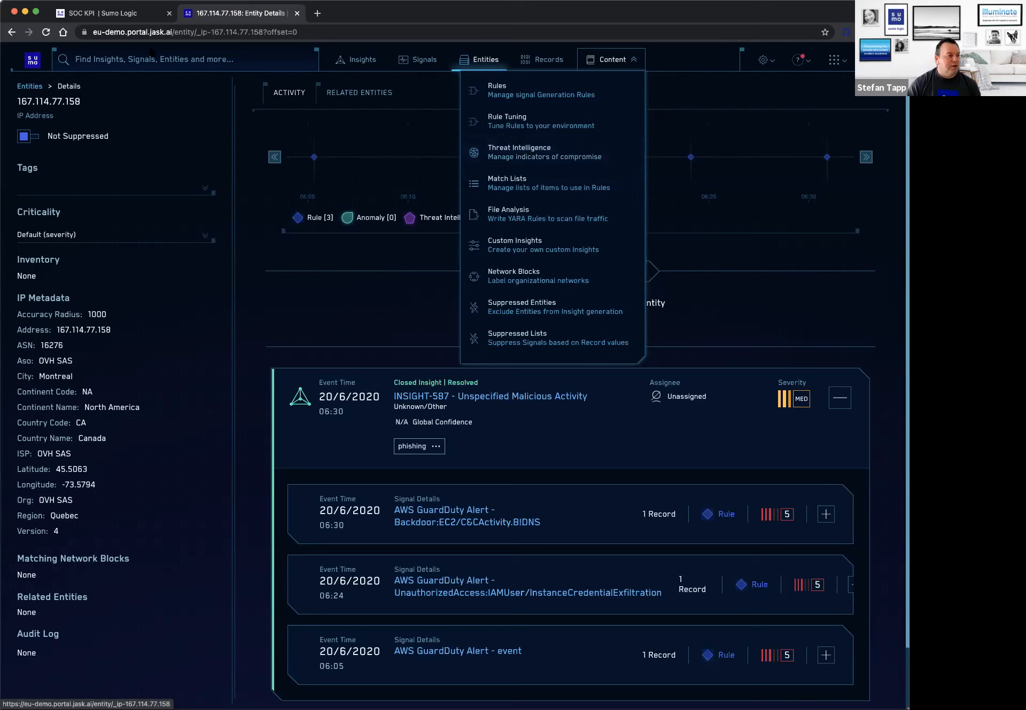
left_click(31, 60)
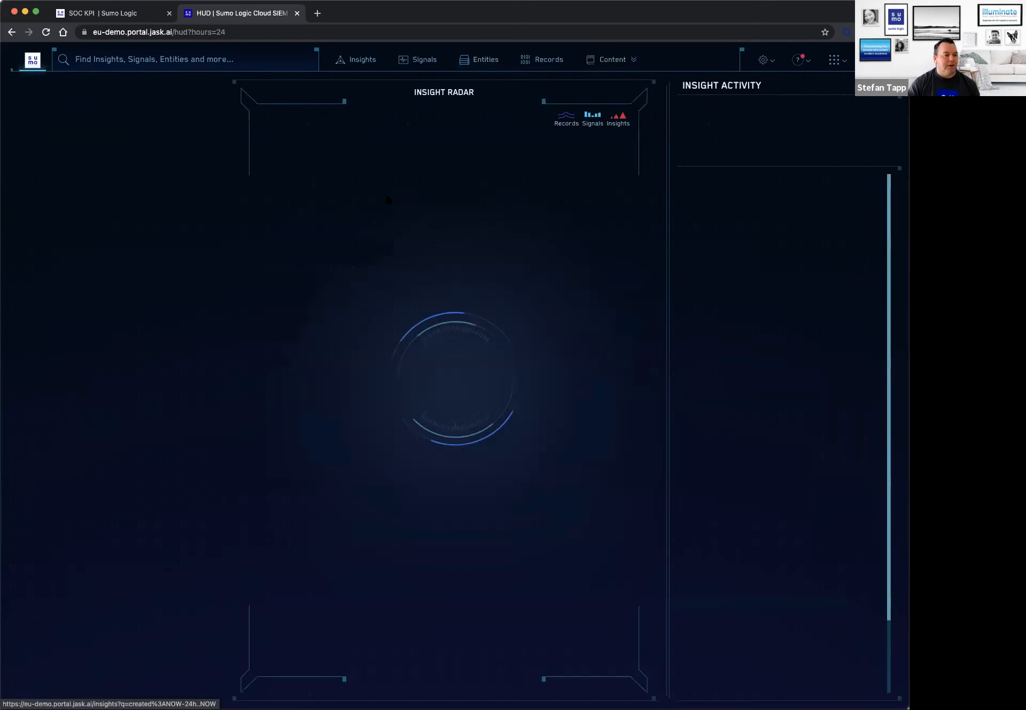